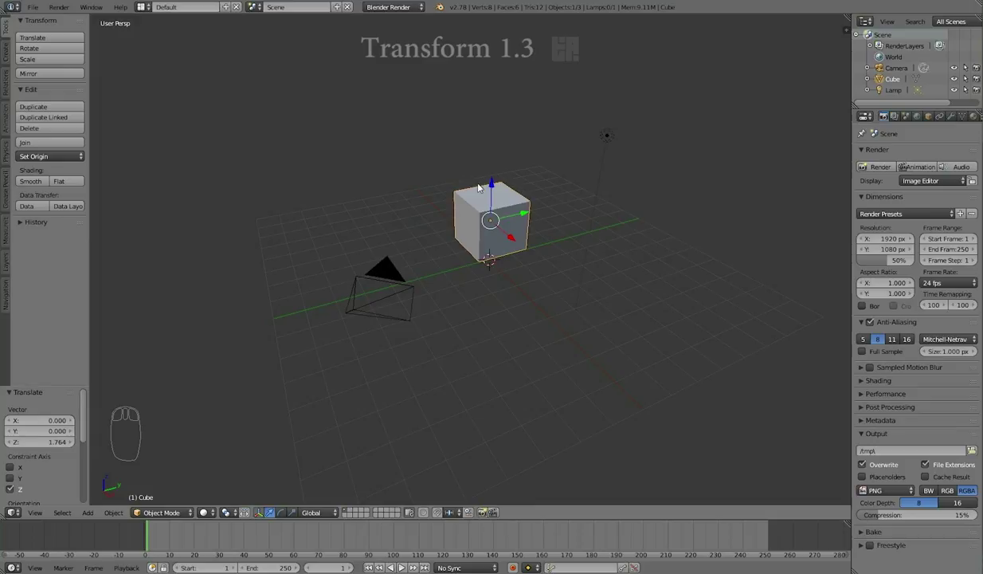
Undo the cube's last move, and try raising it about 1.764 units along the global Z axis before undoing that too.
key("ctrl+z")
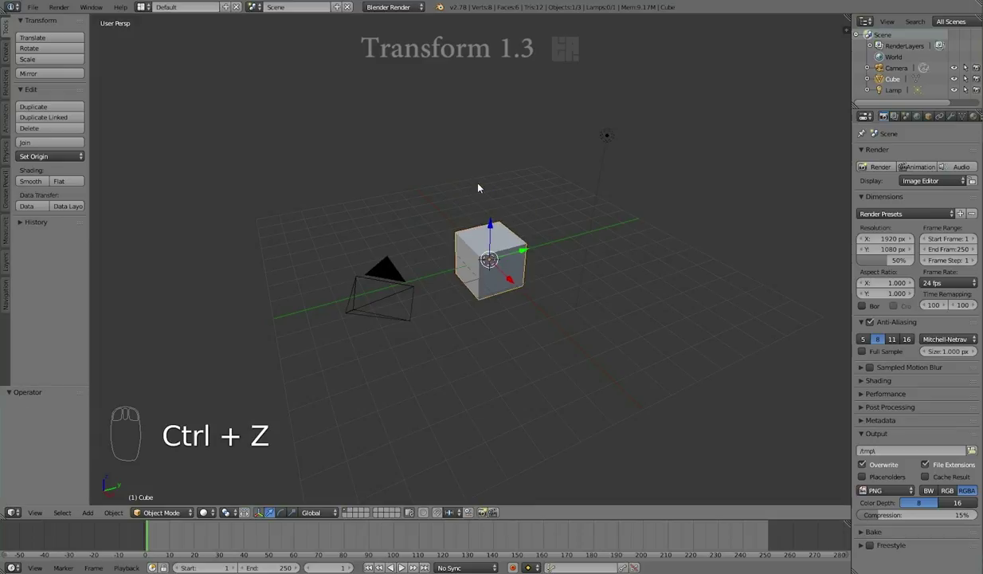
left_click_drag(490, 227, 479, 189)
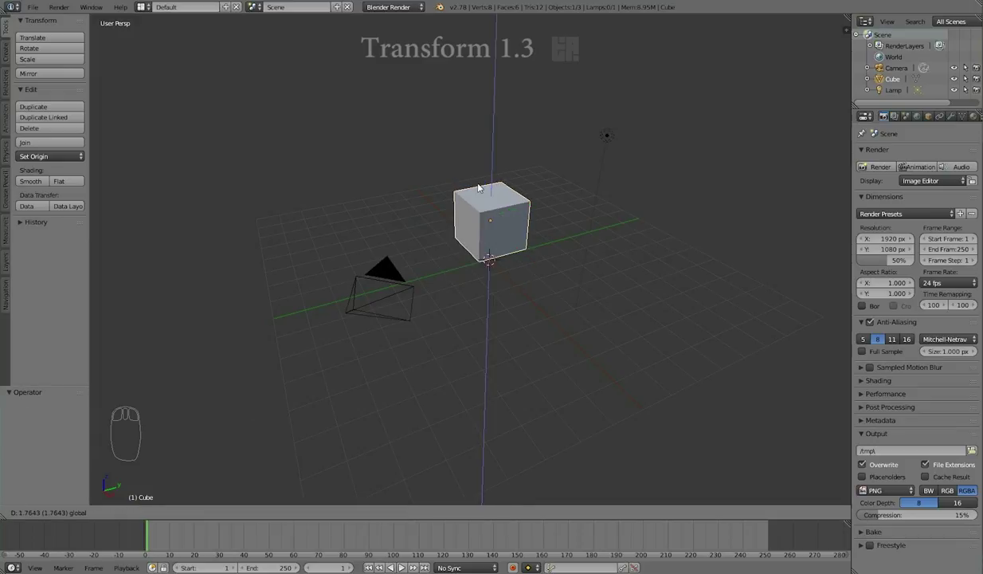
left_click(479, 188)
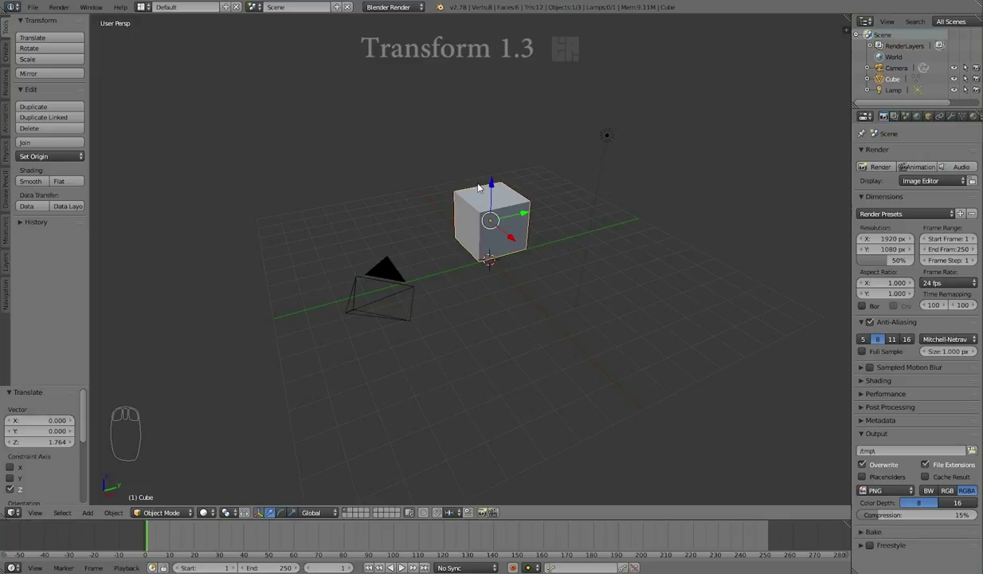
key("ctrl+z")
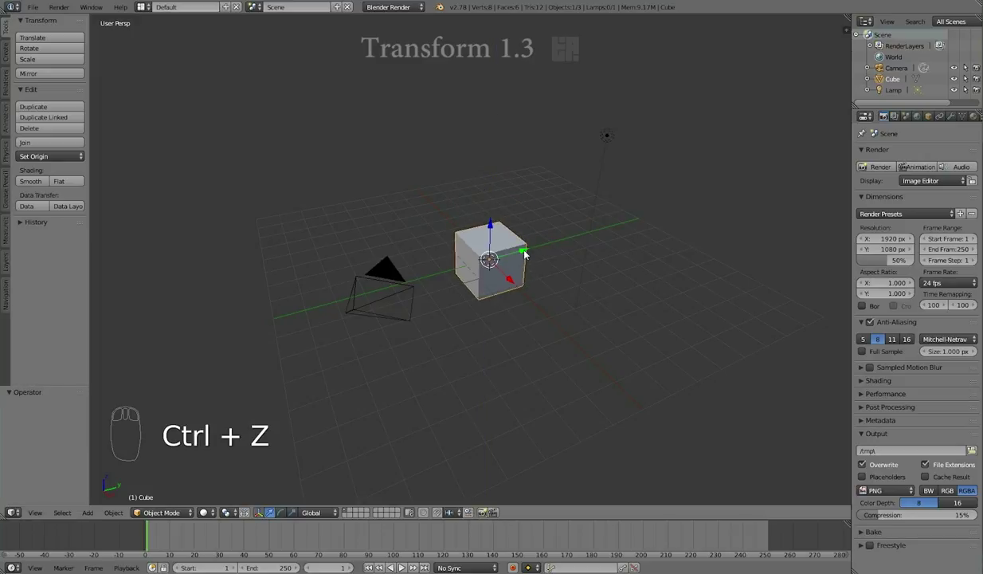
mouse_move(480, 217)
left_mouse_down()
mouse_move(513, 180)
mouse_move(494, 243)
mouse_move(490, 206)
left_mouse_up()
key("ctrl+z")
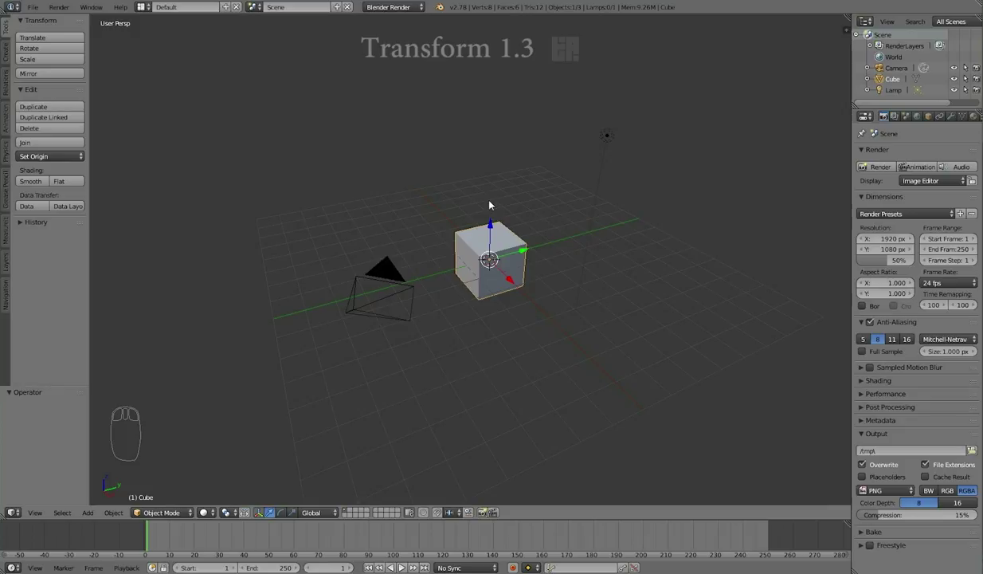
Show the rotate and scale manipulators together with translate, and move the cube about 0.84 units along negative Y.
left_click(281, 513)
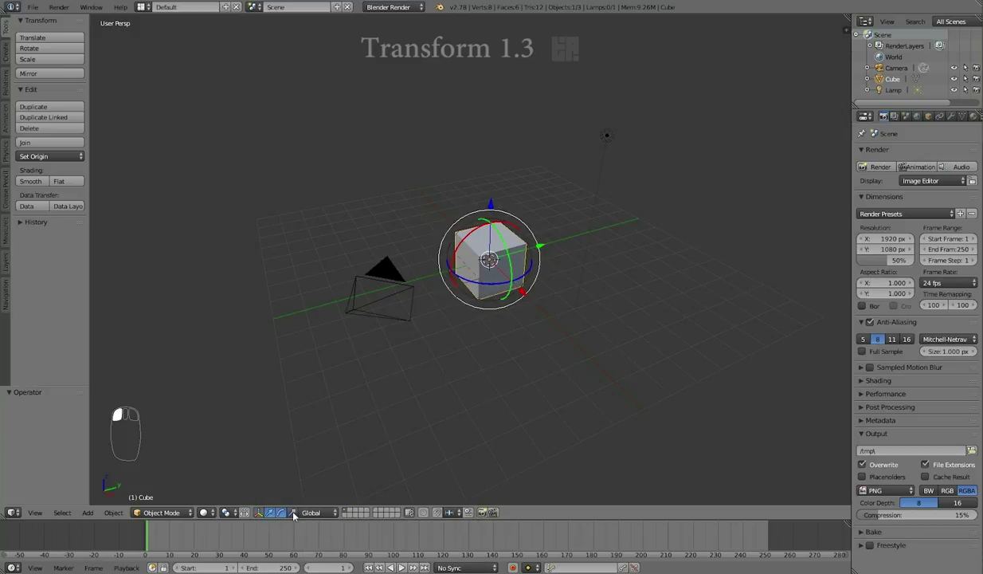
left_click(293, 513, "shift")
left_click_drag(540, 247, 522, 261)
Try rotating the cube about -11° around X and scaling it by about 1.37 along Z, and undo both transforms.
left_click_drag(463, 233, 483, 253)
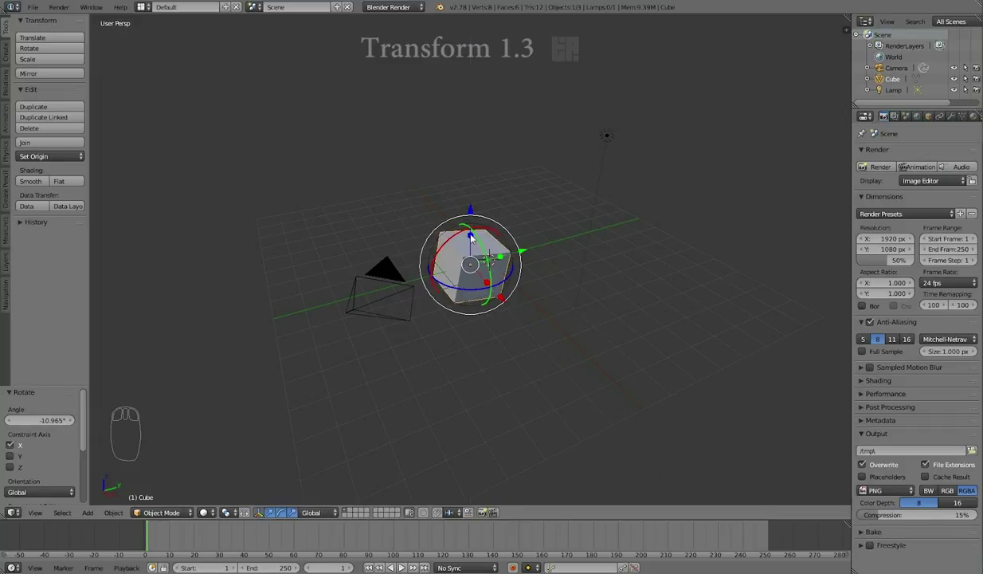
key("s")
key("z")
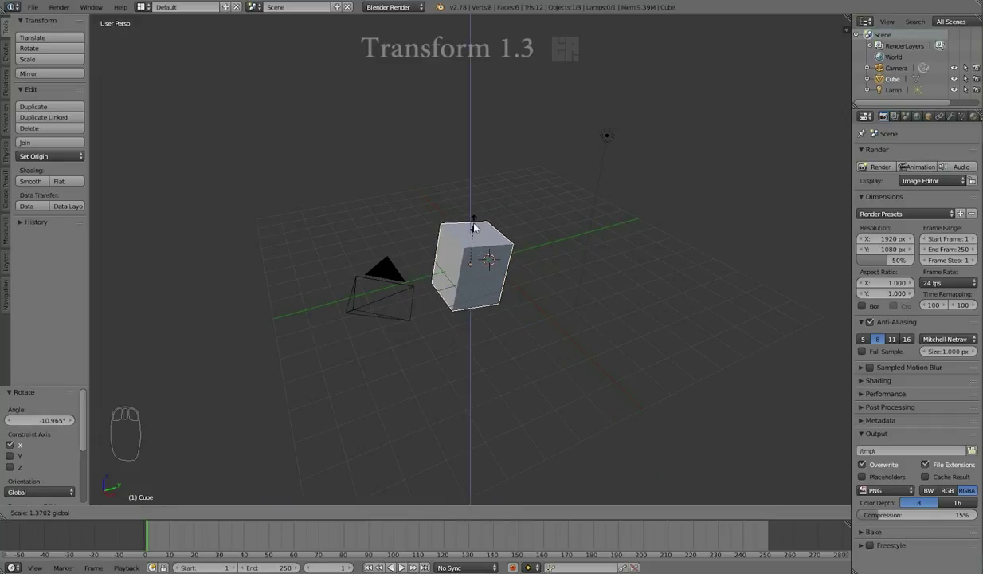
left_click(474, 228)
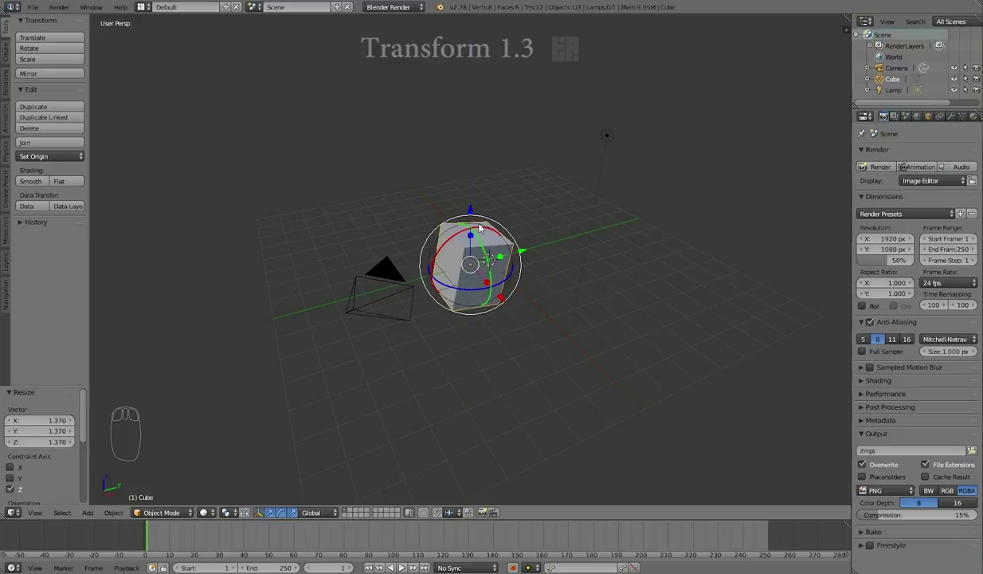
key("ctrl+z")
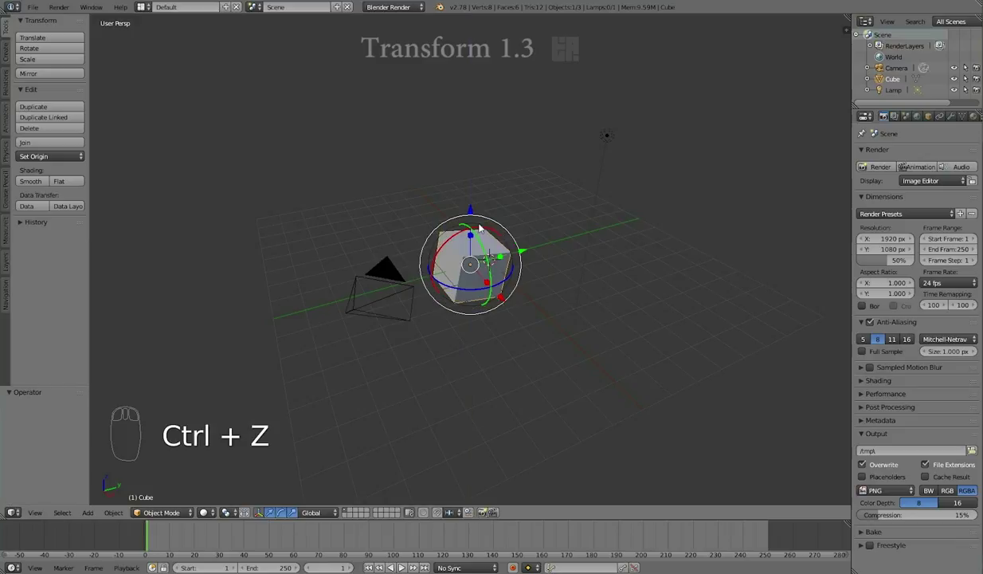
key("ctrl+z")
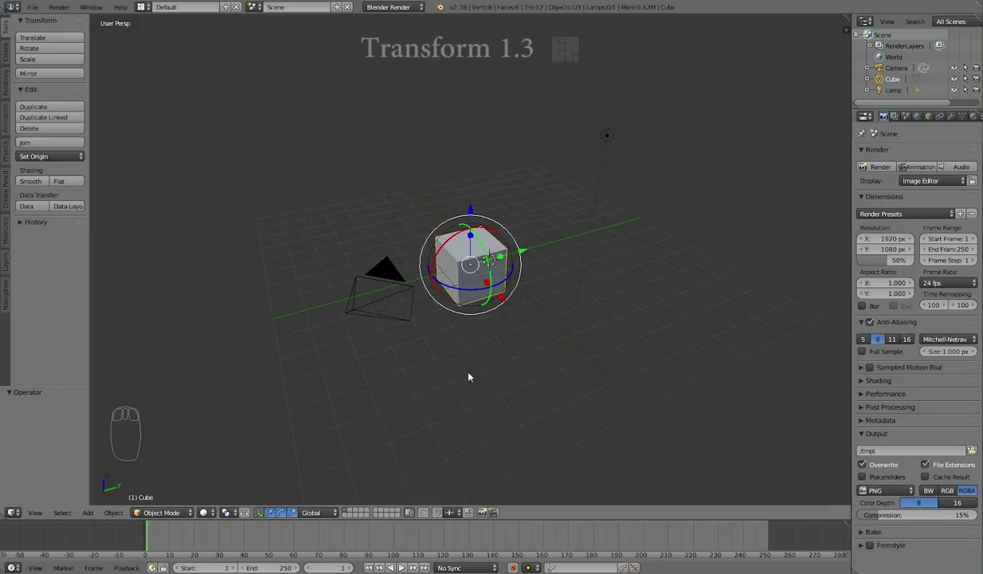
Show only the translate manipulator and move the cube about 1.6 units along negative X.
left_click(271, 513)
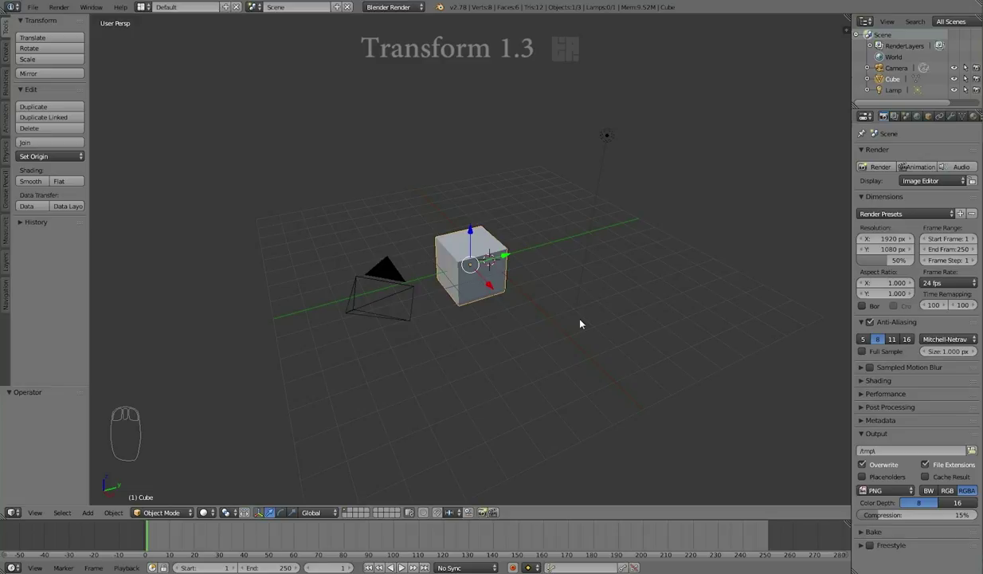
left_click_drag(471, 232, 487, 260)
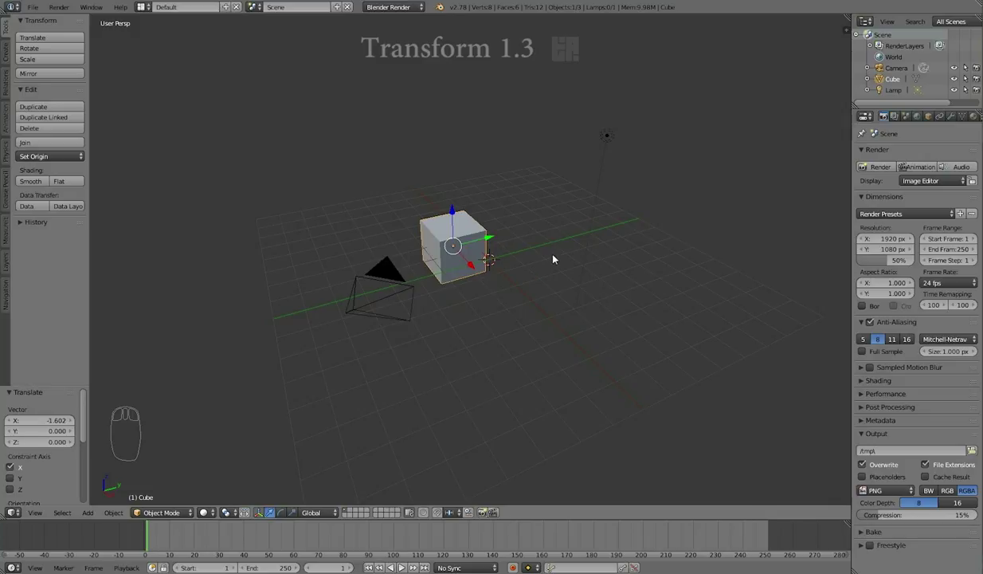
Display the object's transform properties and move the cube axis by axis to about X 0.32, Y 0.39, Z 0.67.
key("n")
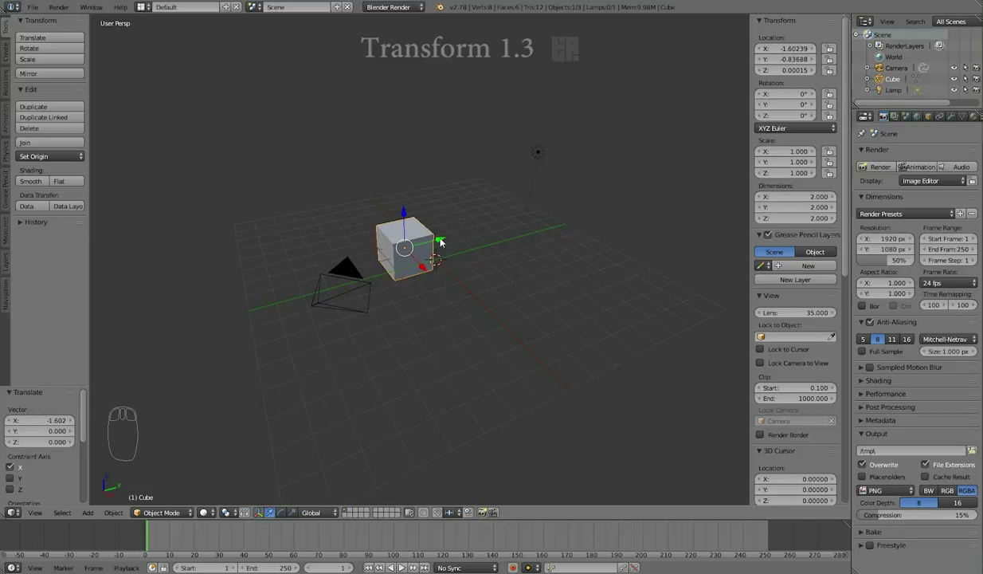
left_click_drag(434, 236, 468, 237)
left_click_drag(418, 208, 435, 199)
left_click_drag(442, 249, 467, 275)
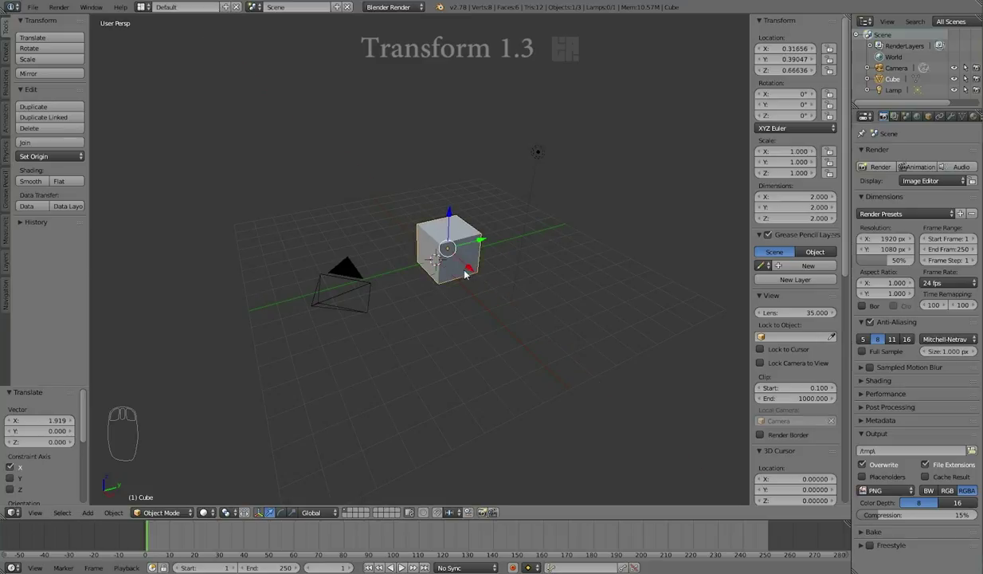
Move the cube freely twice with Translate, ending at about X 1.41, Y 2.87, Z 0.90.
left_click(283, 513)
left_click(270, 512)
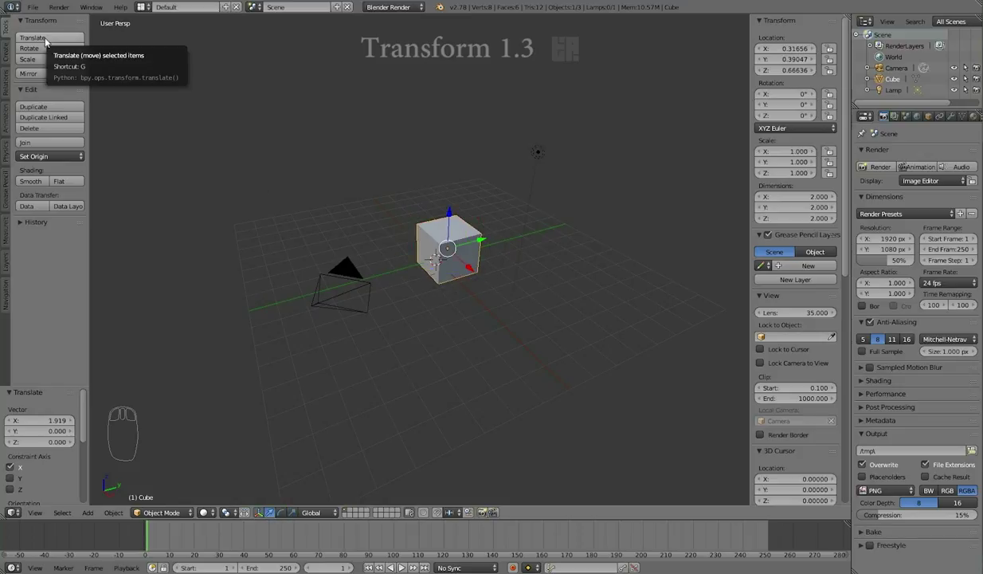
left_click(45, 38)
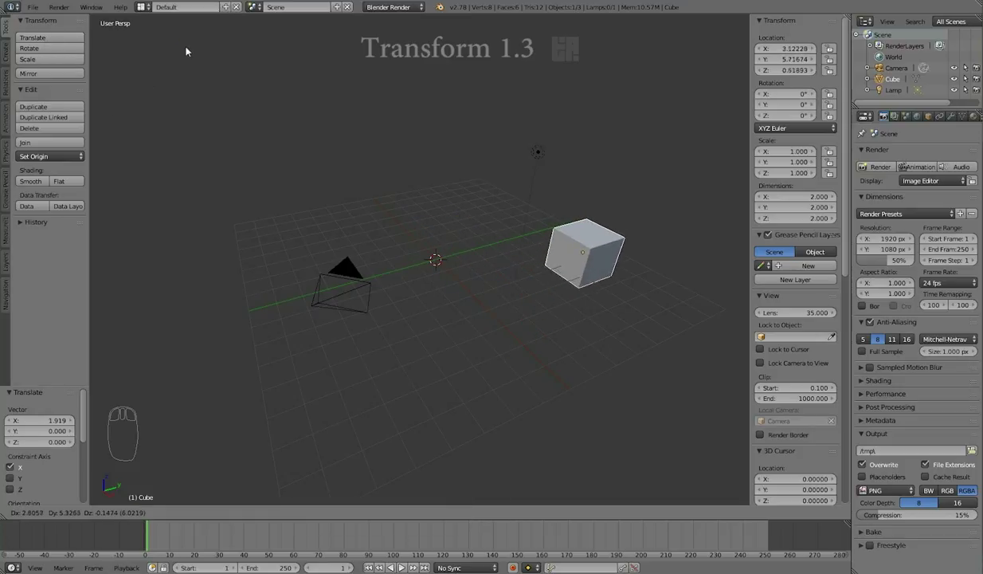
left_click(104, 64)
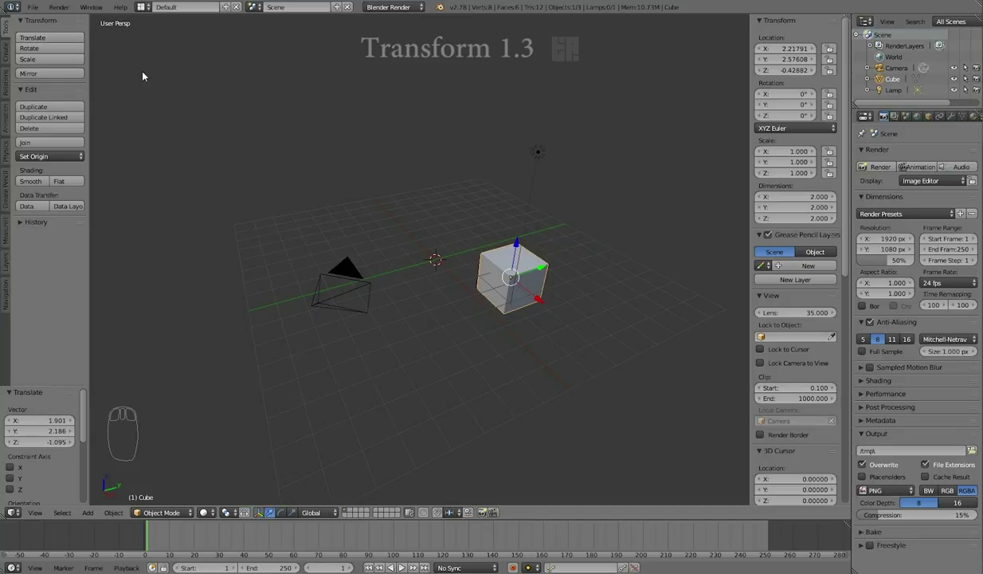
key("g")
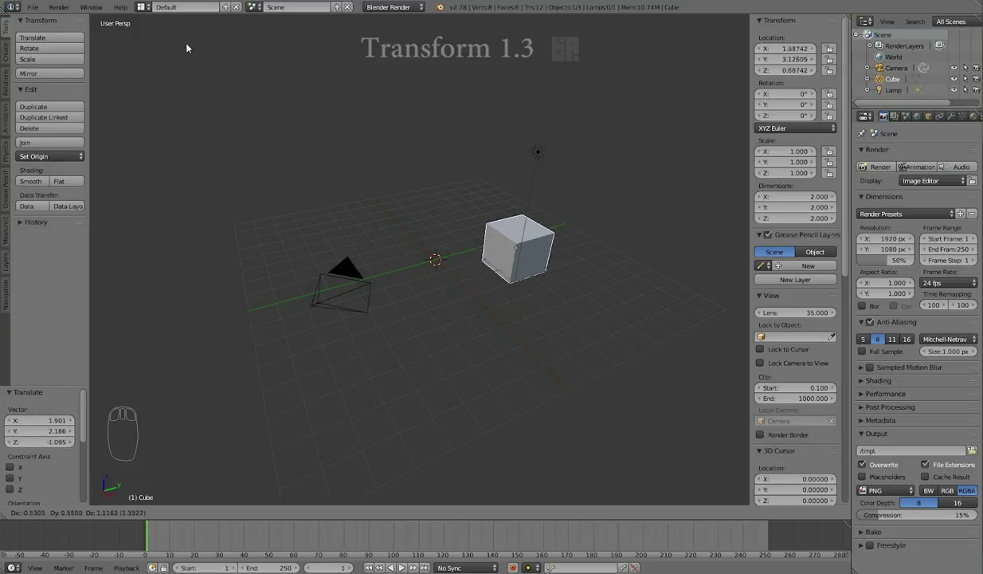
left_click(144, 58)
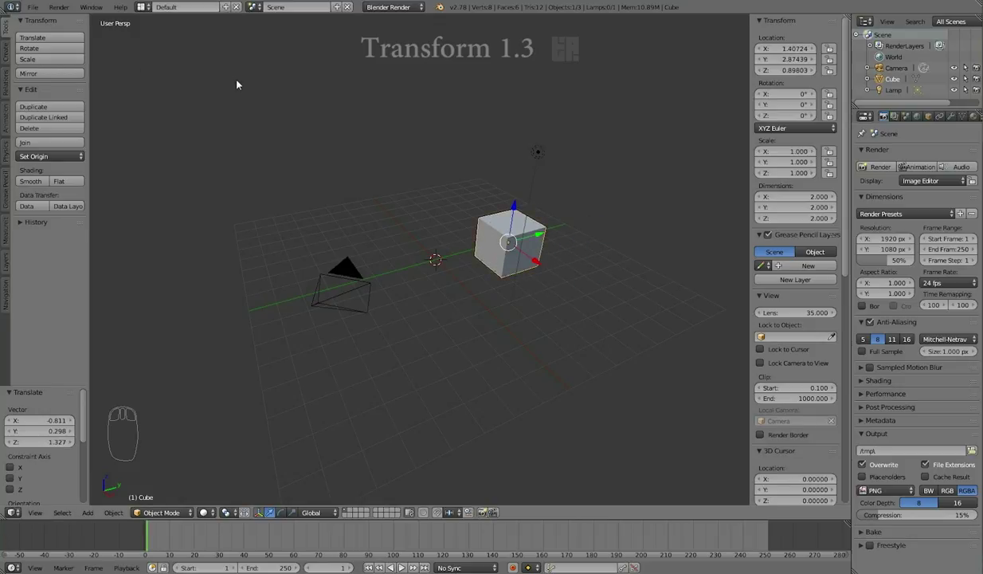
Rotate the cube freely by about 1.8° and scale it uniformly by about 1.913.
key("r")
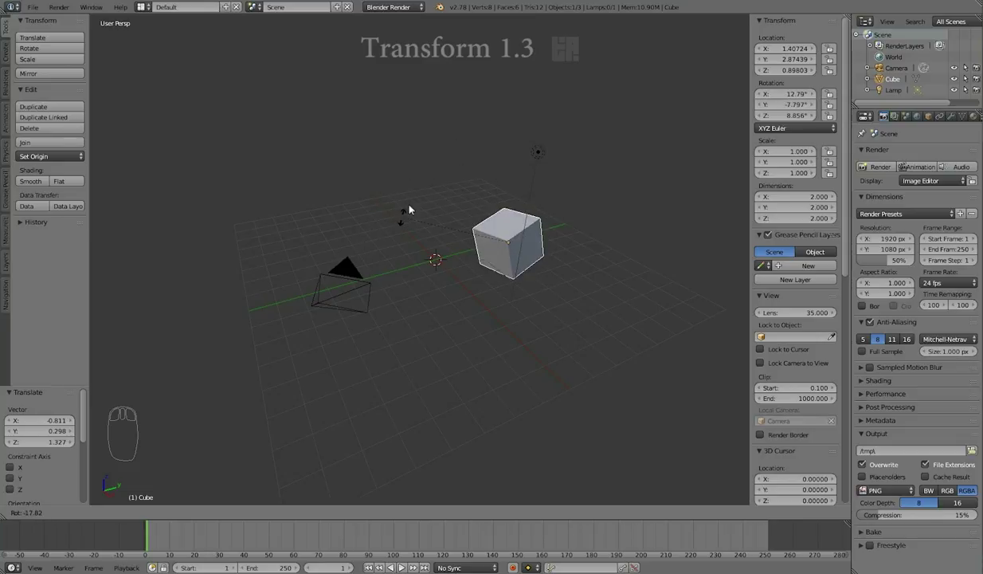
left_click(450, 197)
key("s")
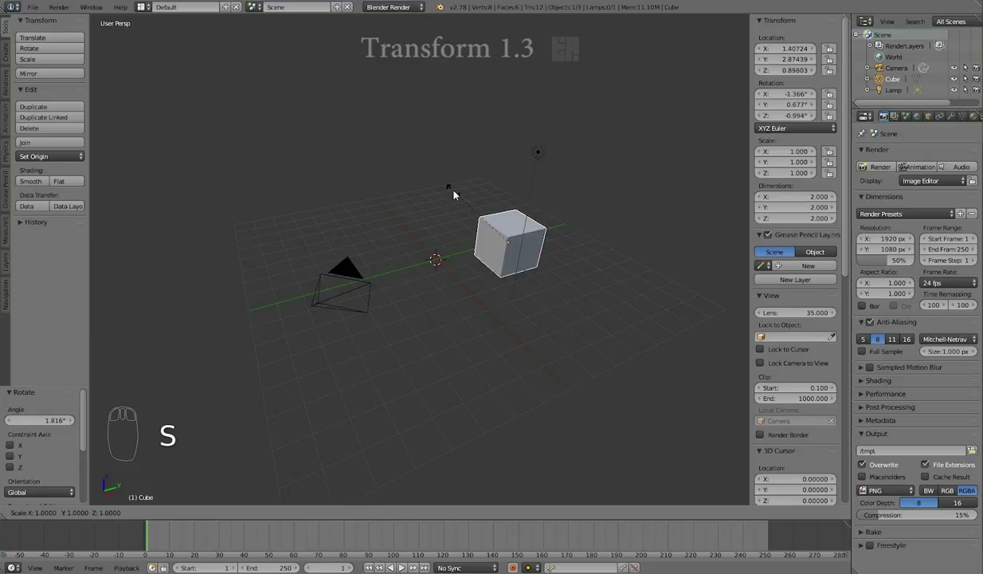
left_click(366, 272)
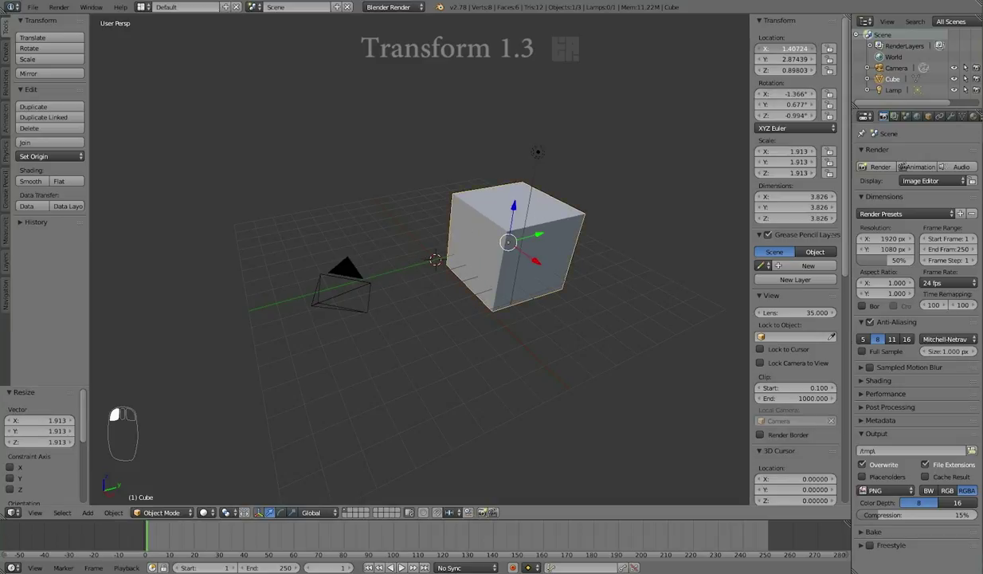
Set the cube's X, Y and Z location to 0 all at once.
left_click_drag(797, 46, 797, 70)
type("0")
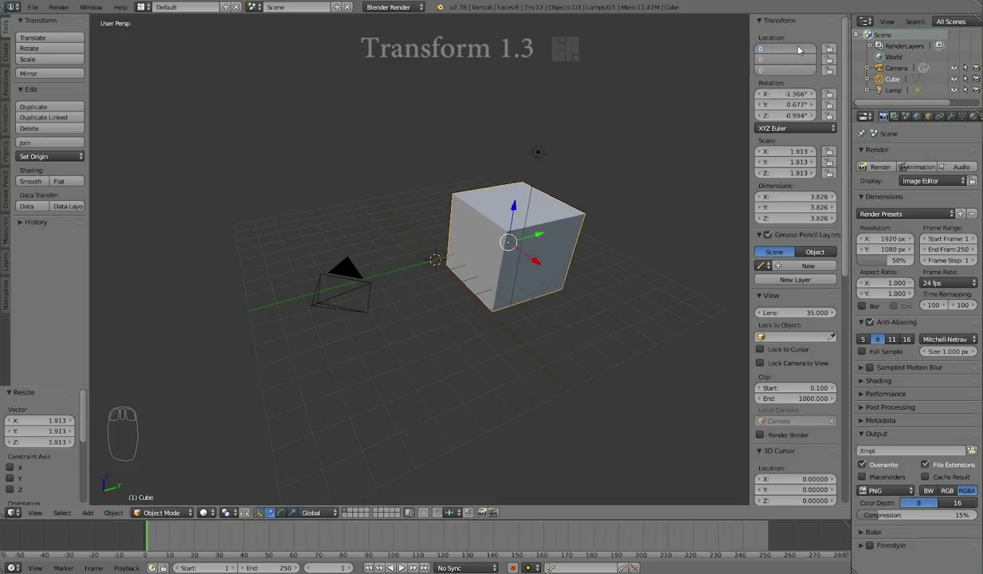
key("Return")
Set the cube's rotation to 0° on all axes and reset its scale to 1.
left_click_drag(785, 93, 785, 116)
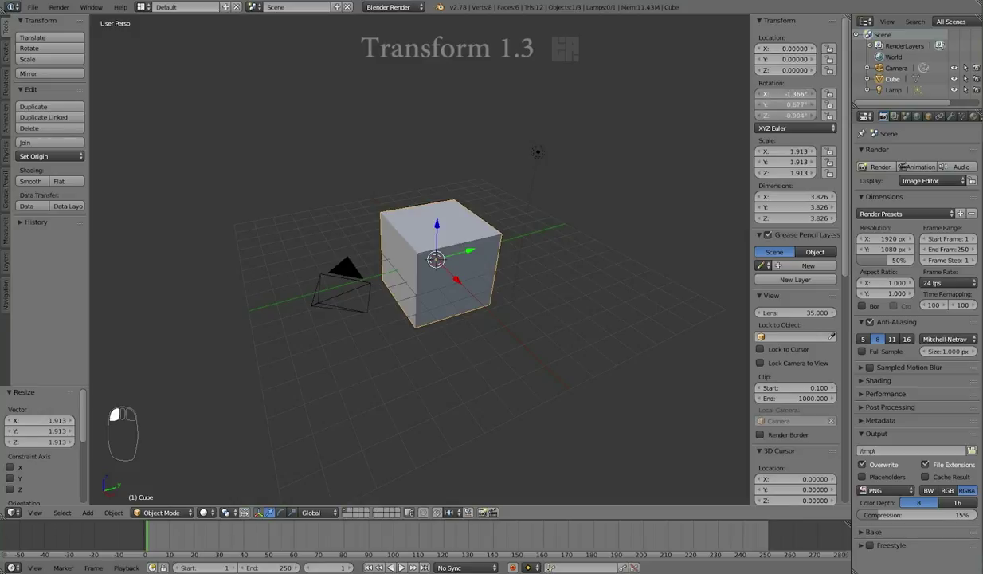
type("0")
key("Return")
key("BackSpace")
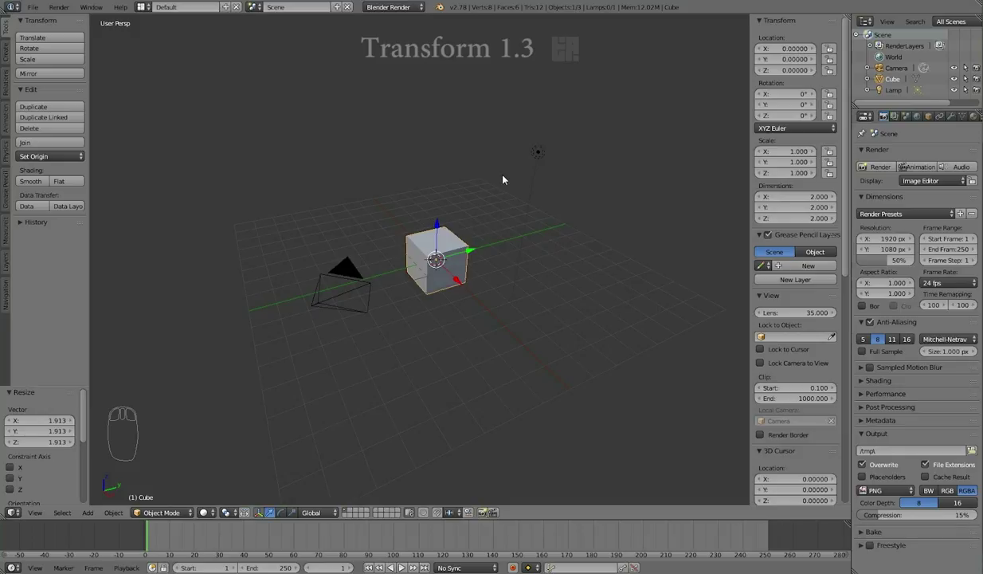
Try moving the cube freely by about 1.36 units without an axis constraint, and undo the move.
key("g")
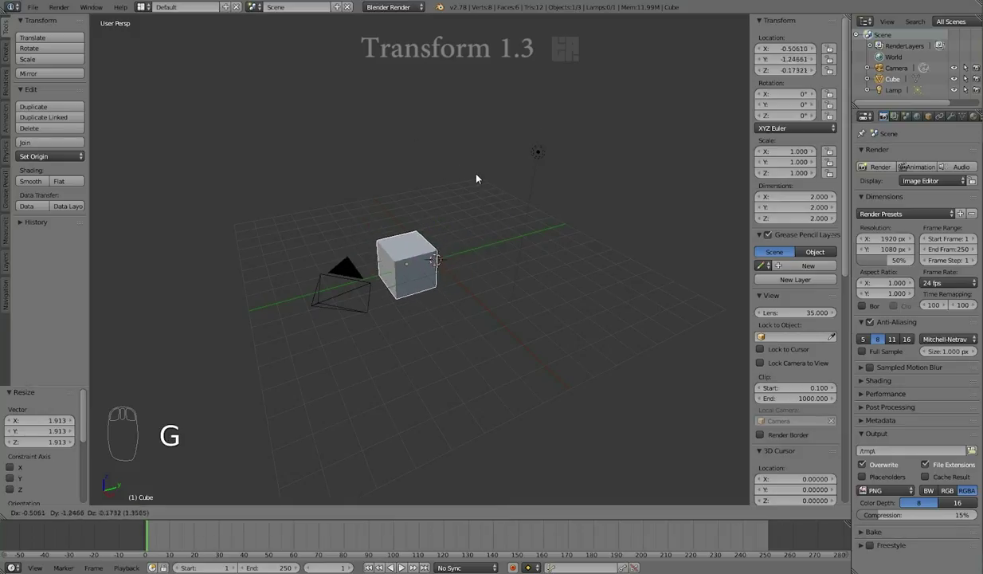
left_click(476, 178)
key("ctrl+z")
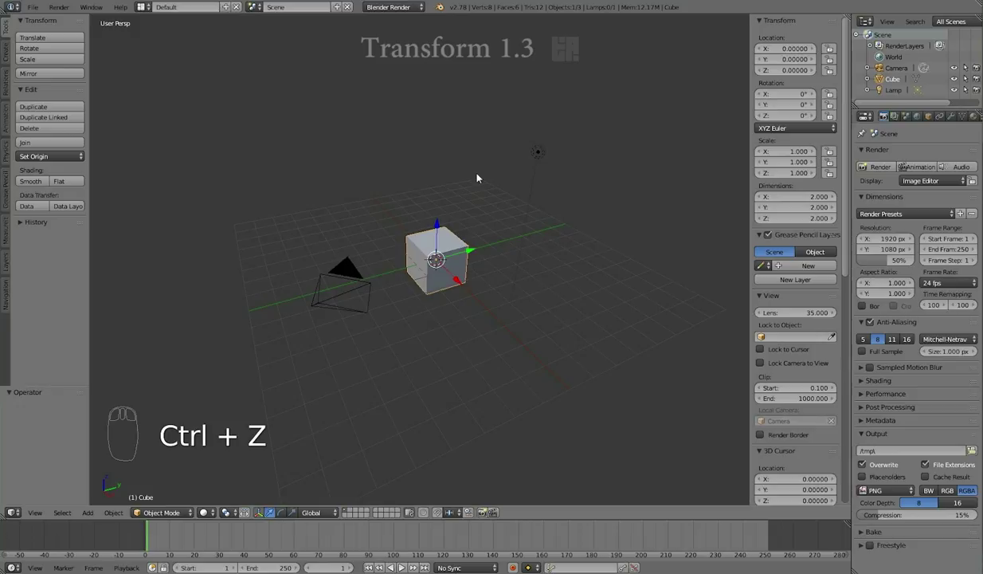
Move the cube with single-axis constraints by about -0.417 along Y, -0.047 along Z and -0.209 along X.
key("g")
key("y")
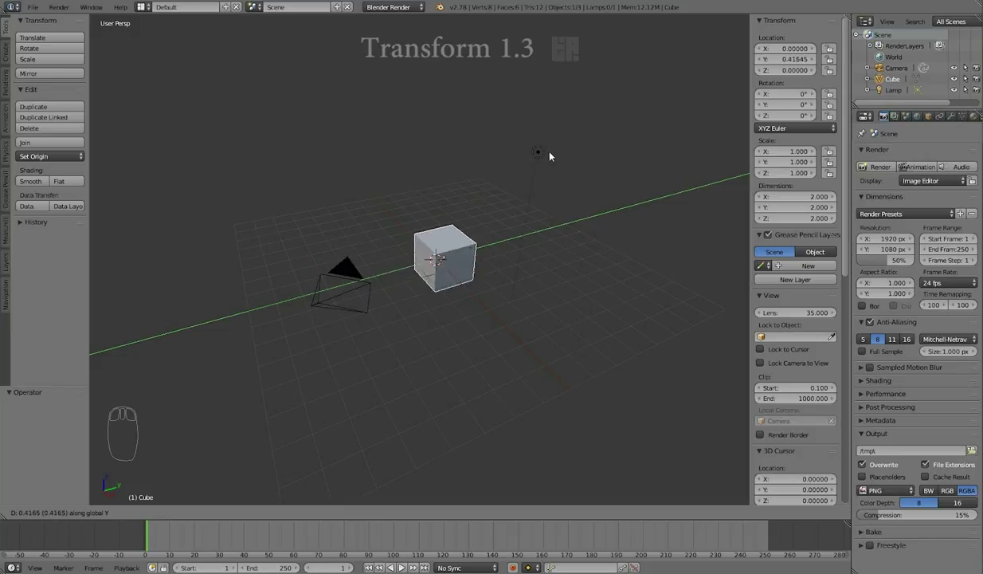
left_click(469, 181)
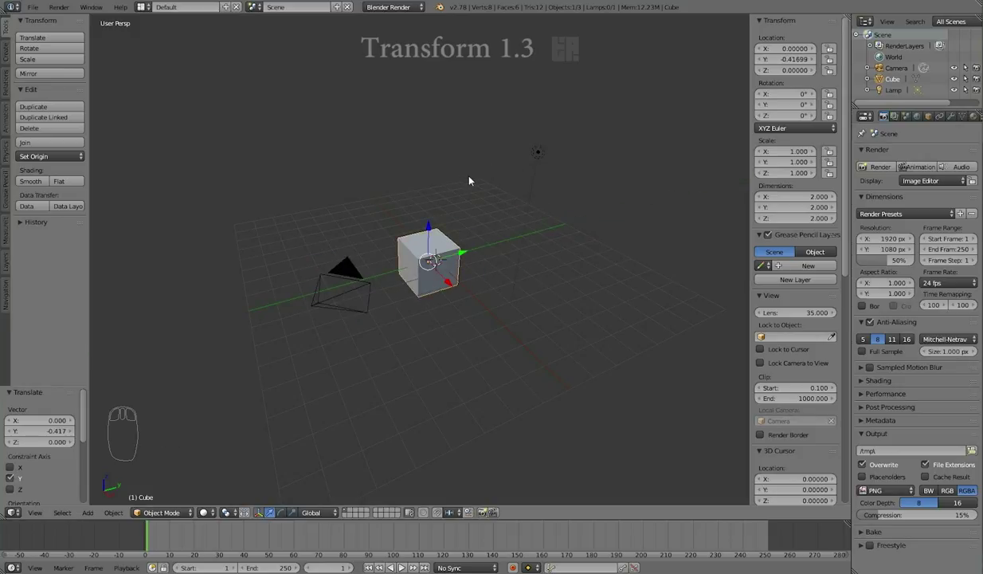
key("g")
key("z")
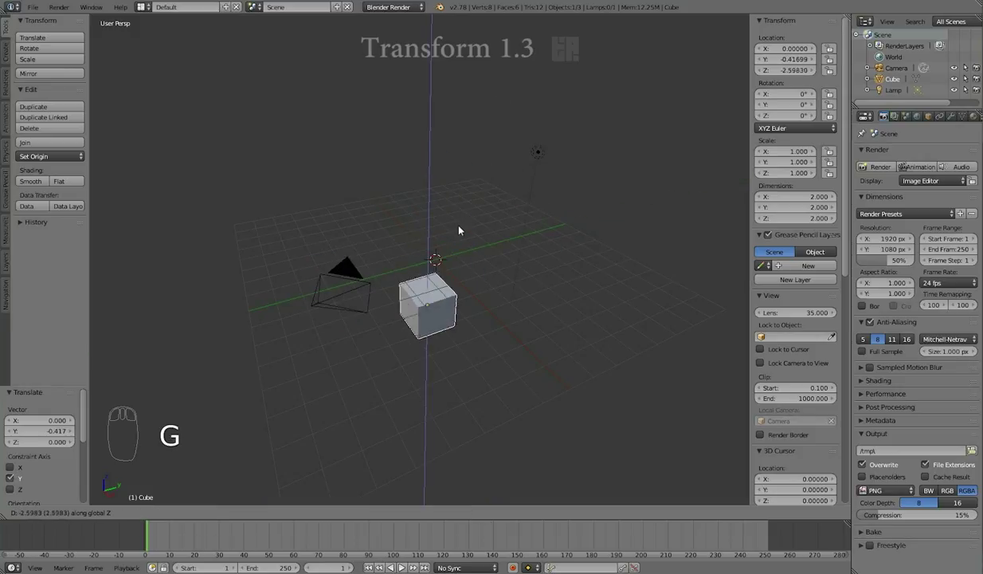
left_click(485, 182)
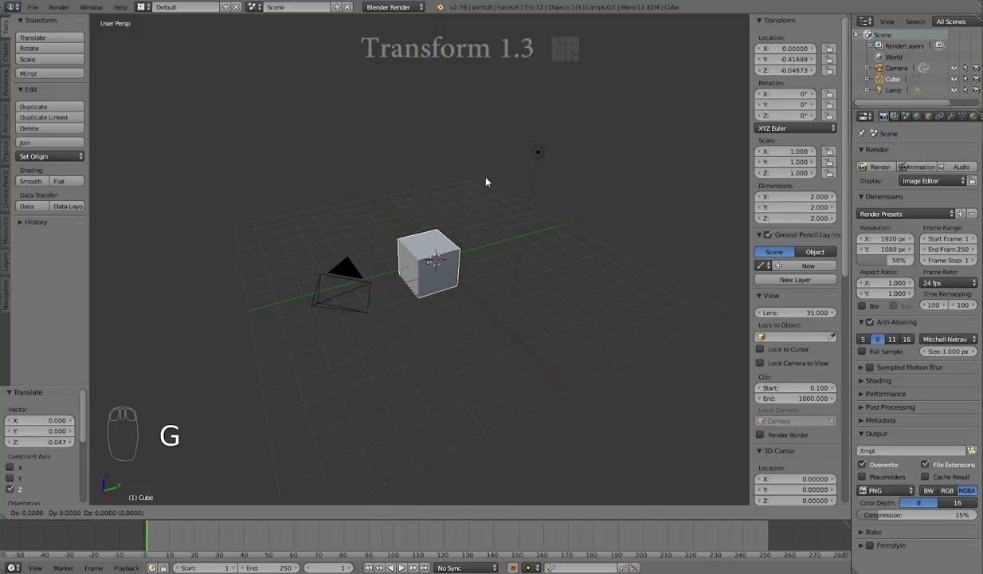
key("g")
key("x")
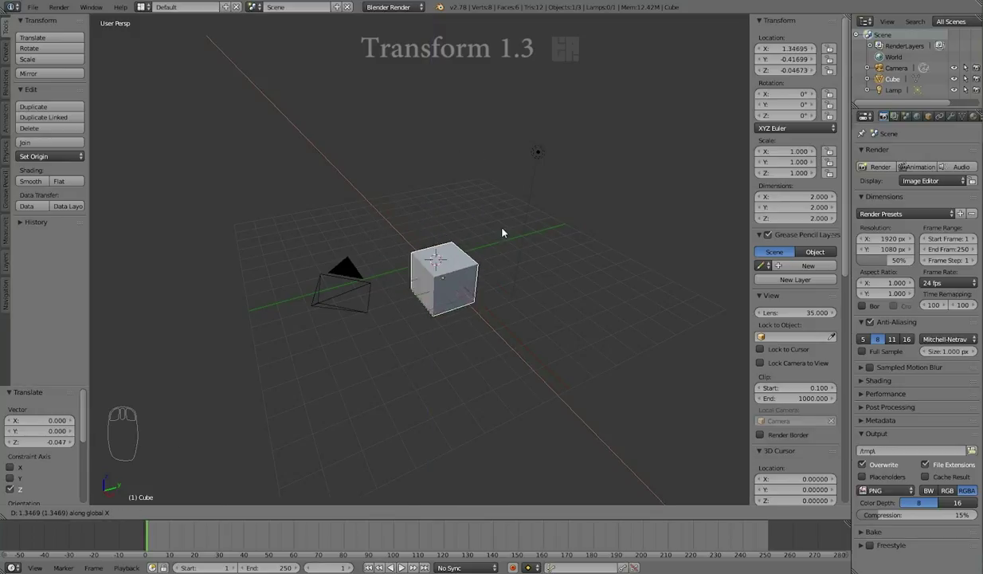
left_click(480, 182)
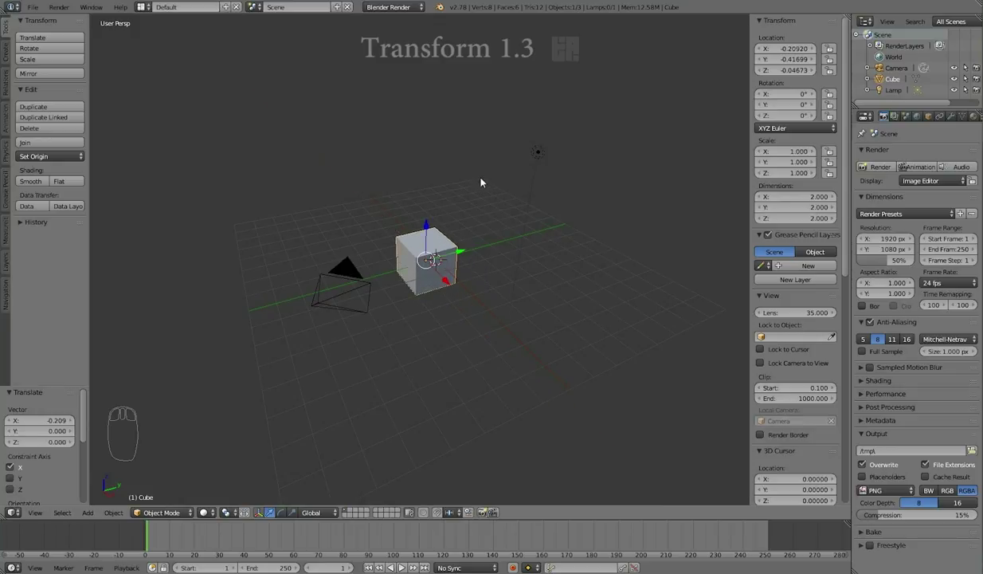
Rotate the cube with single-axis constraints by about -39.8° around Z, -50° around Y and 35.5° around X.
key("r")
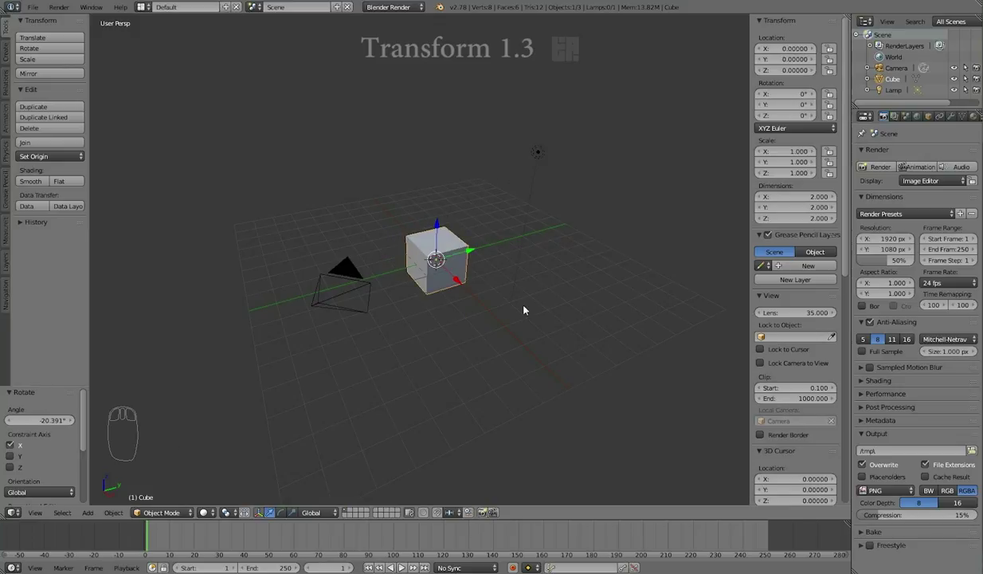
key("r")
key("z")
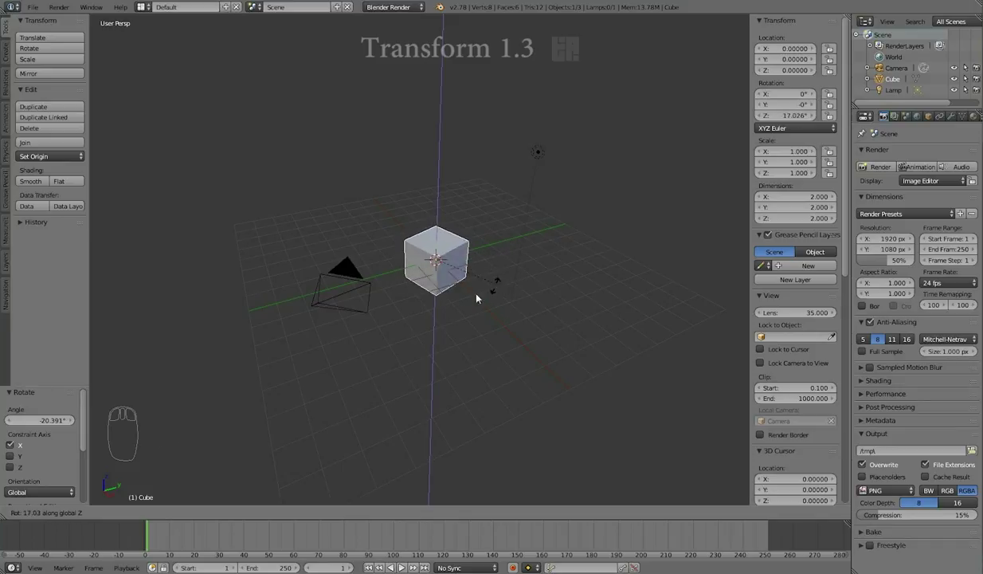
left_click(446, 313)
key("r")
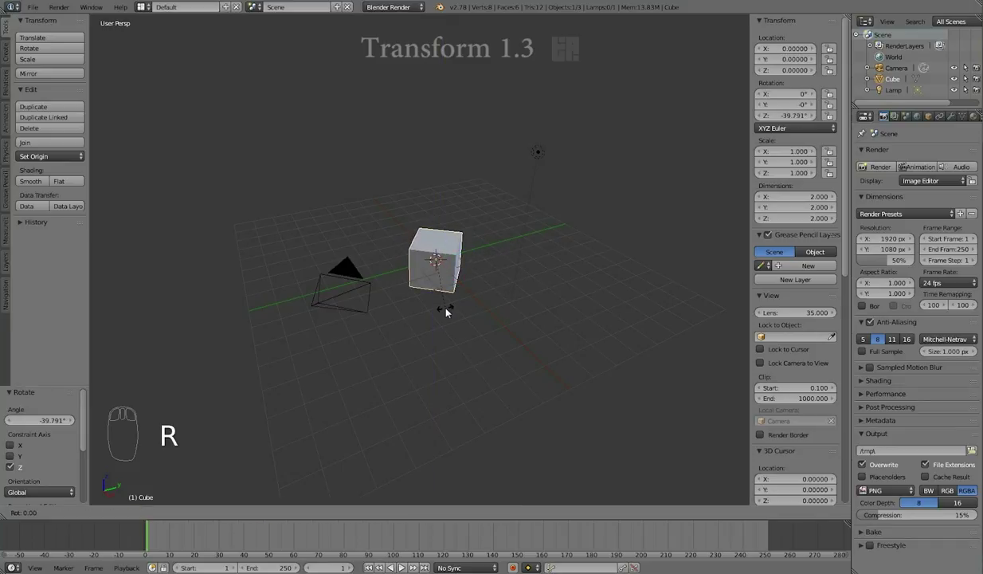
key("y")
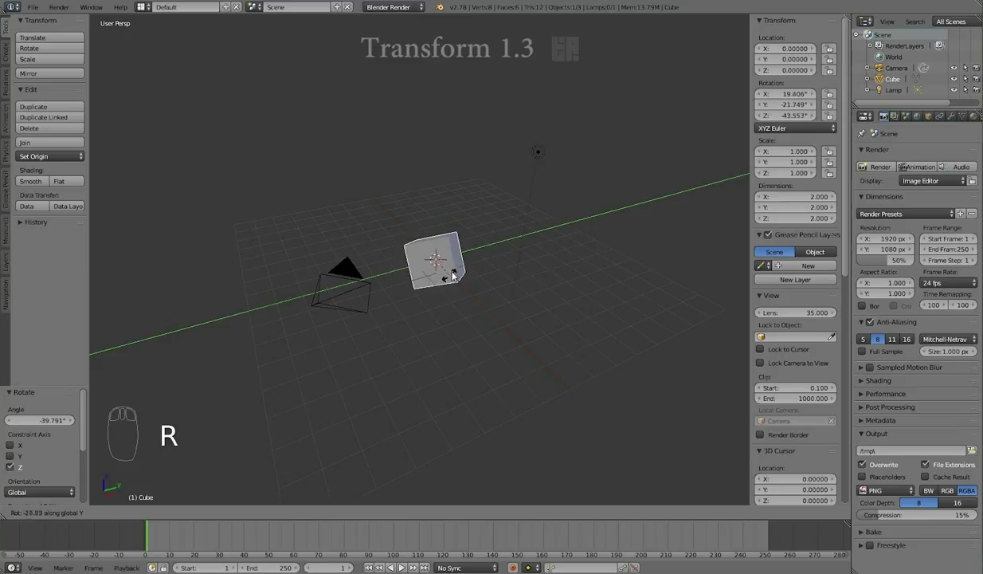
left_click(456, 273)
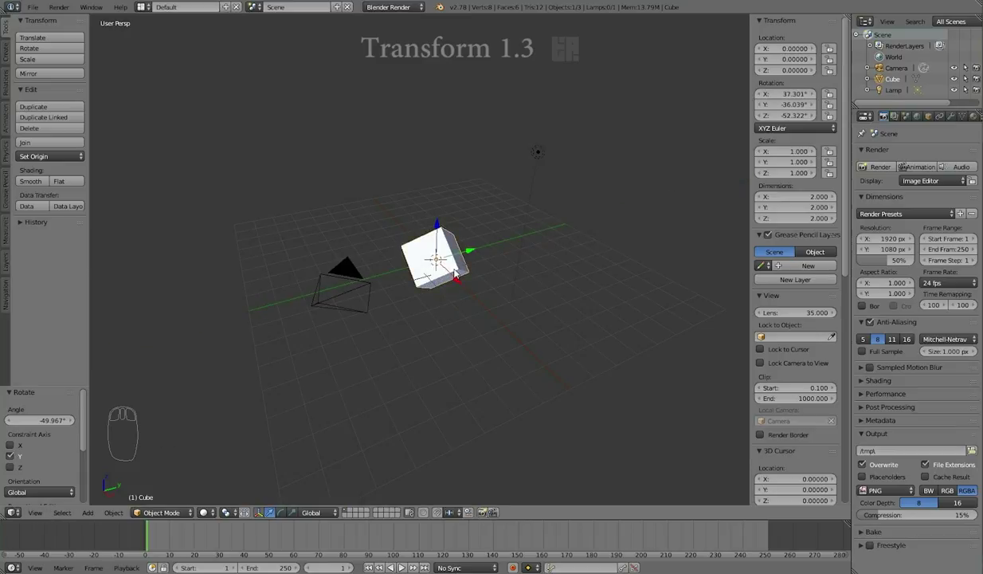
key("r")
key("x")
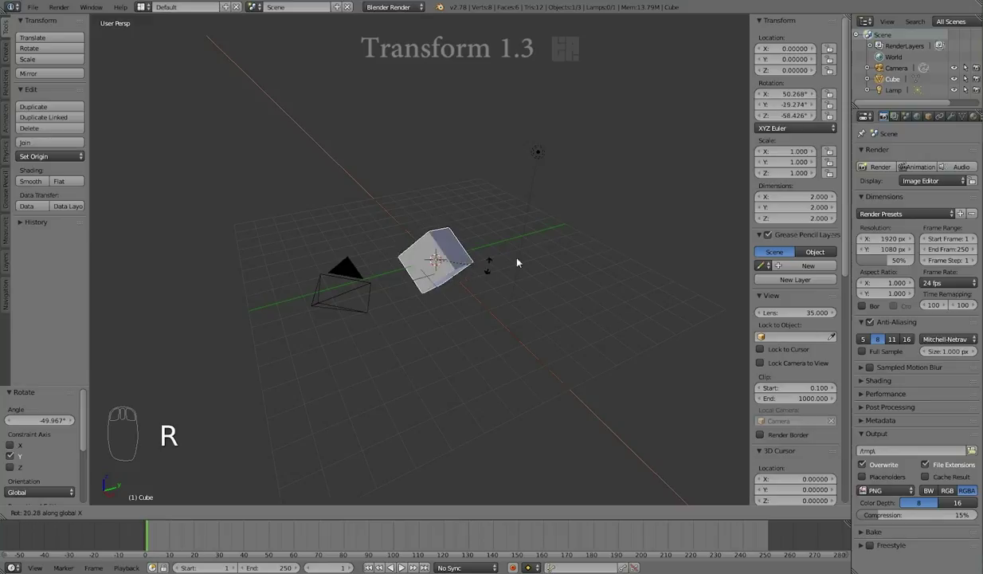
left_click(536, 254)
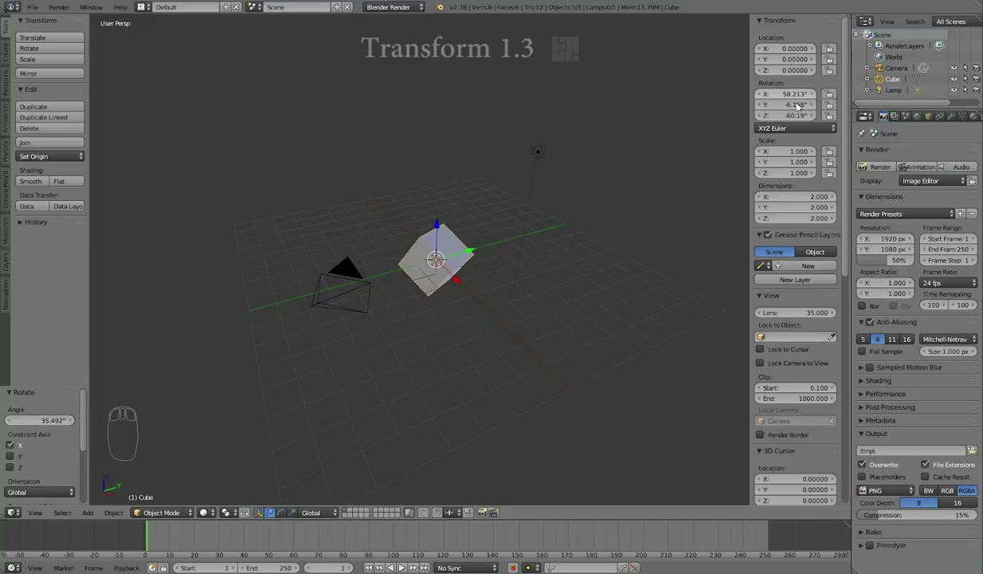
Set the cube's rotation to 0° on all axes at once, and try rotating it about 44.4° around X.
left_click_drag(785, 94, 785, 116)
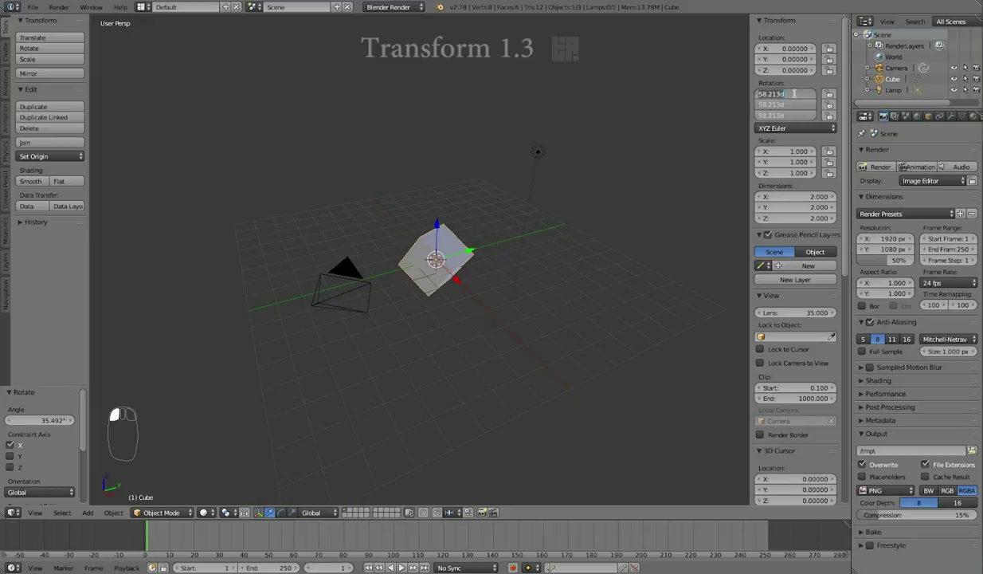
type("0")
key("Return")
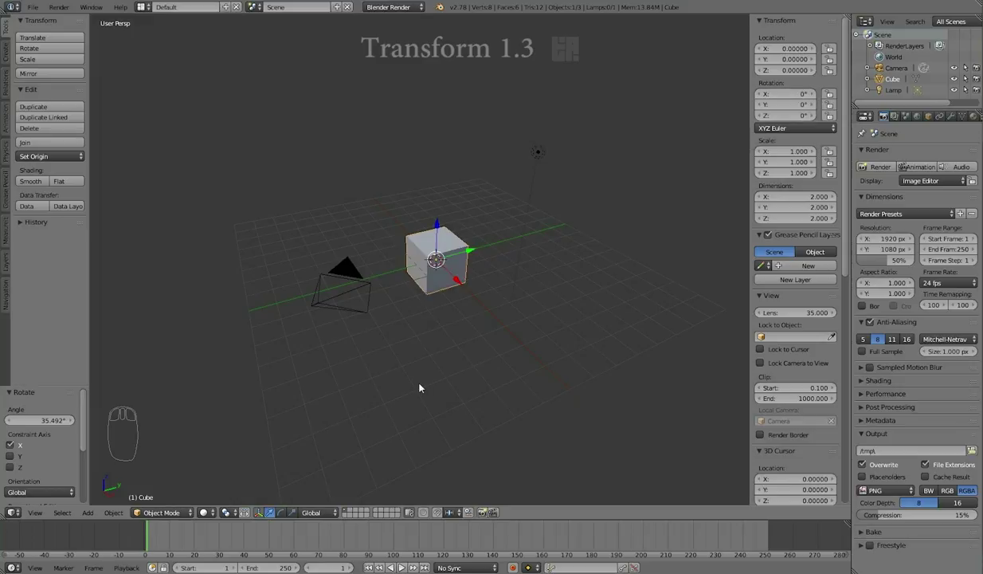
key("r")
key("x")
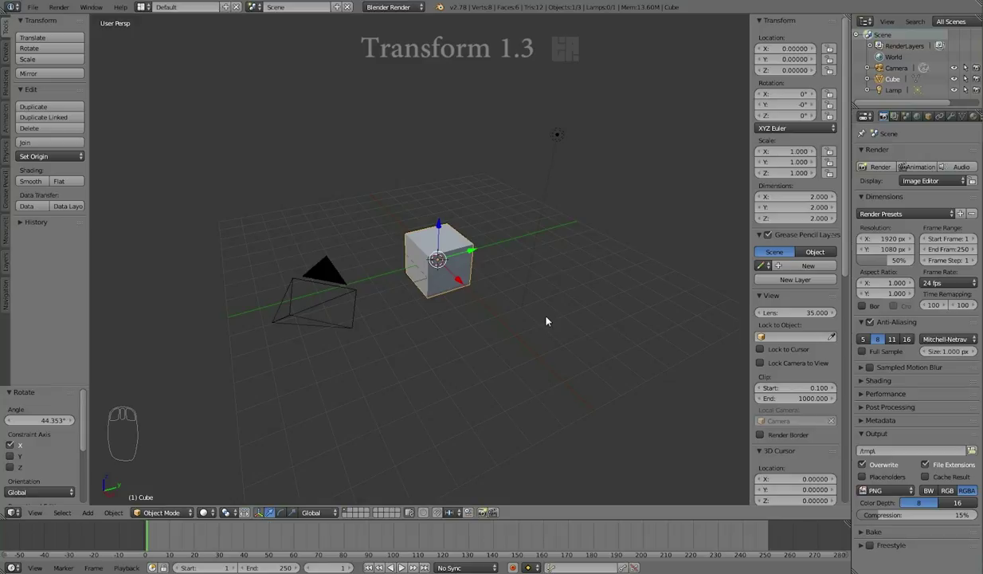
Raise the cube about 3.725 units along global Z and rotate it about 34.9° around global Y.
key("g")
key("z")
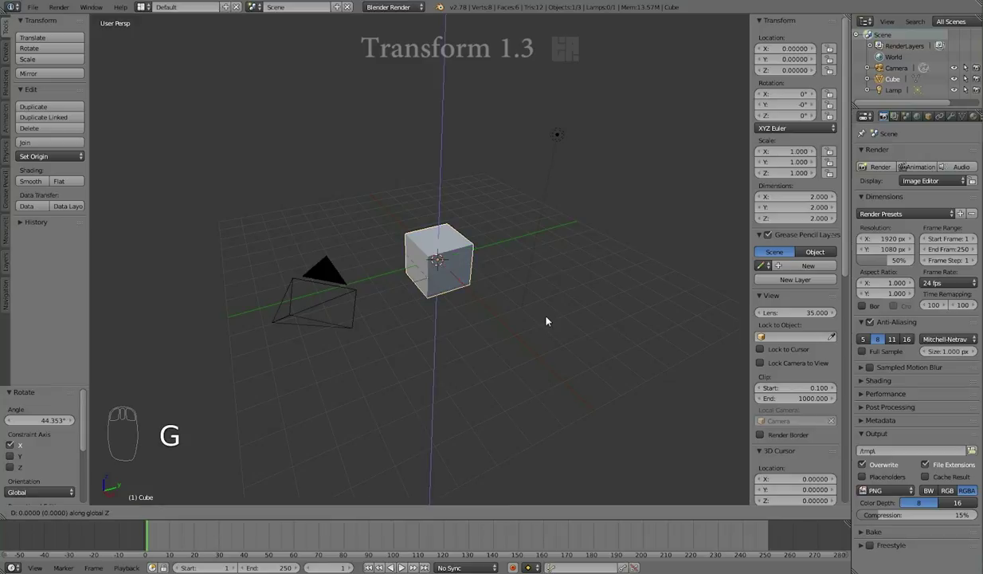
left_click(576, 235)
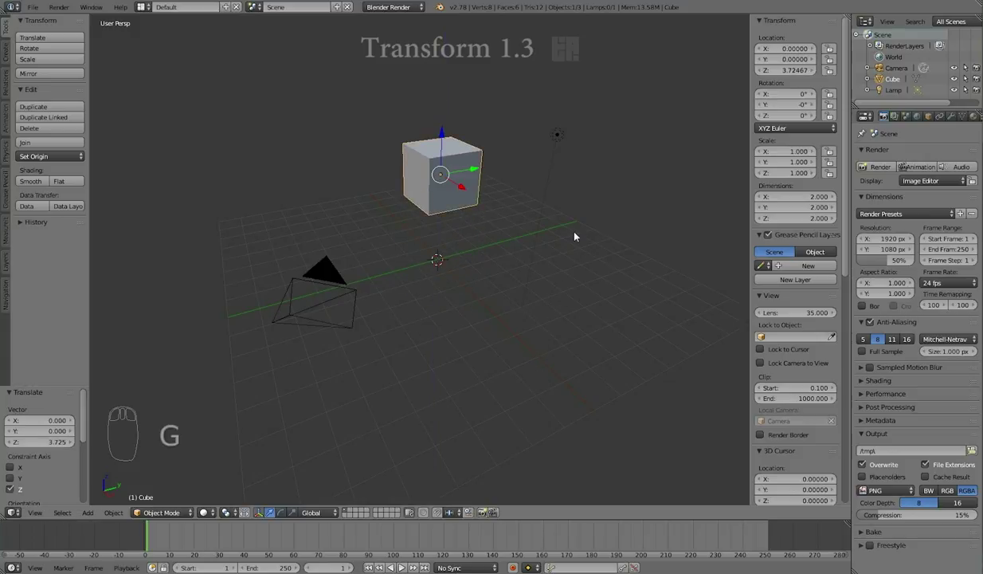
key("r")
key("y")
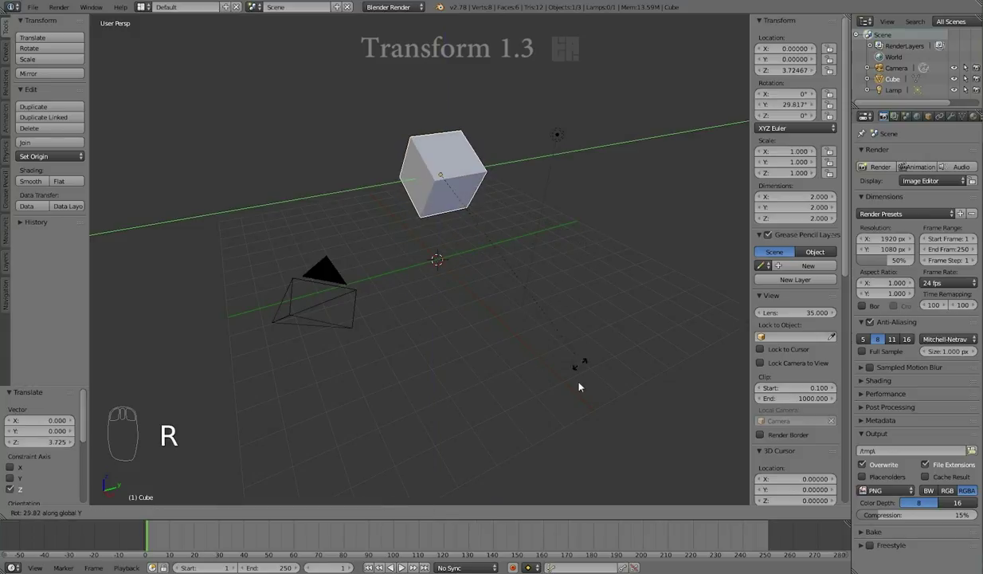
left_click(576, 395)
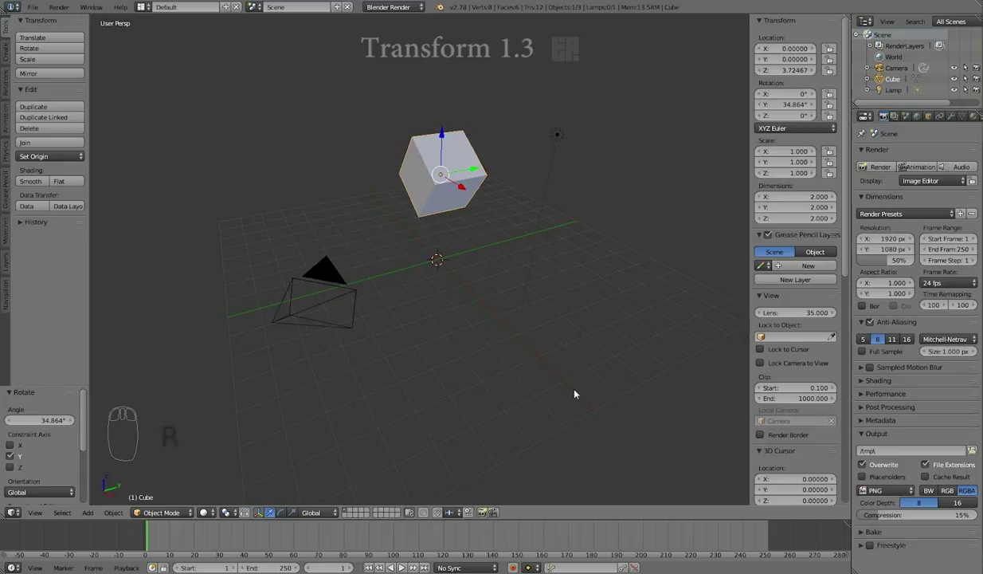
Move the tilted cube about -0.813 units along the global Z axis.
key("g")
key("z")
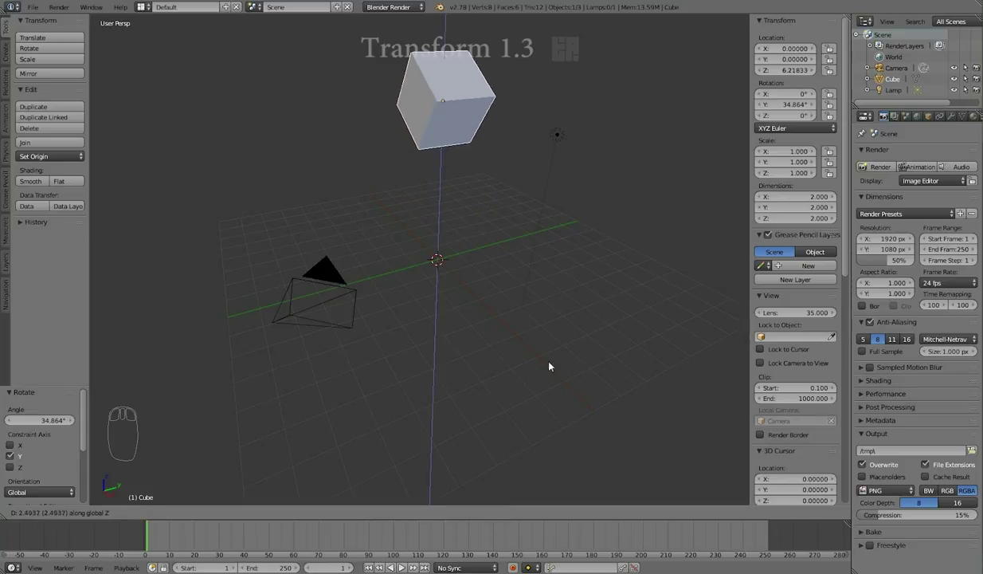
left_click(536, 414)
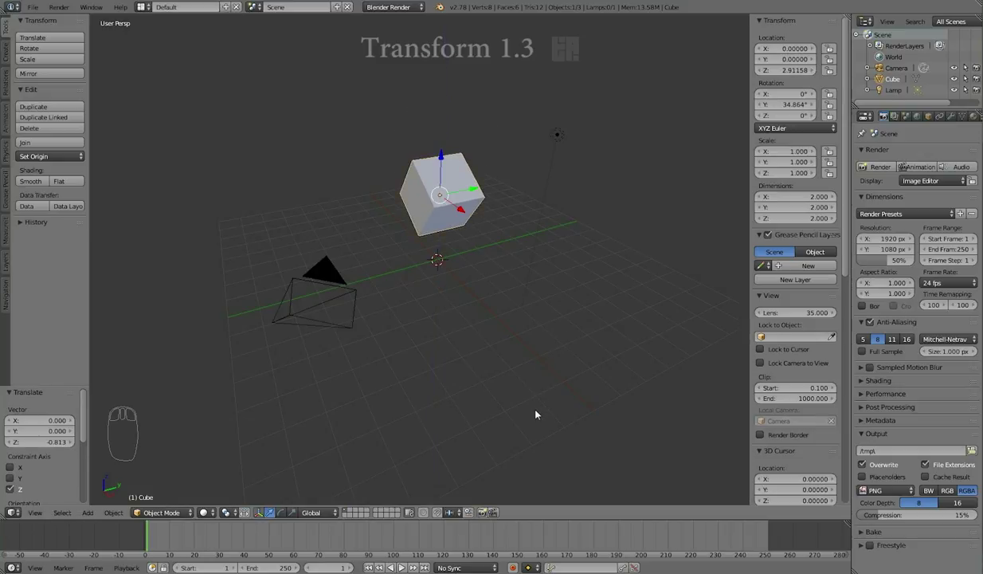
Set the transform orientation to Local and move the cube about -1.992 units along its local Z axis.
left_click(329, 513)
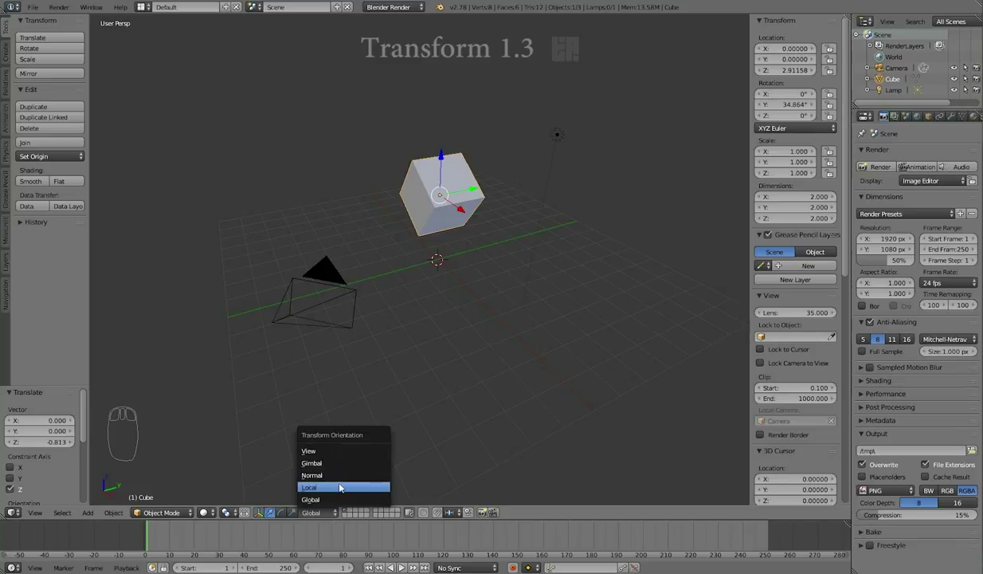
left_click(318, 487)
left_click_drag(452, 170, 539, 244)
Move the cube freely by about -0.341, 0.439 and 0.777 in X, Y and Z, and about 0.307 along its local Z axis.
key("g")
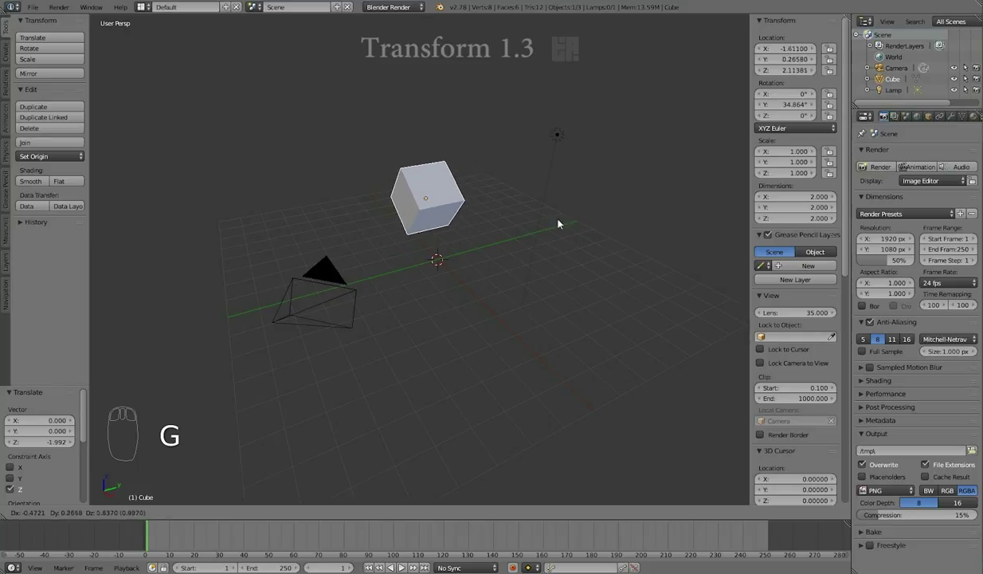
left_click(545, 225)
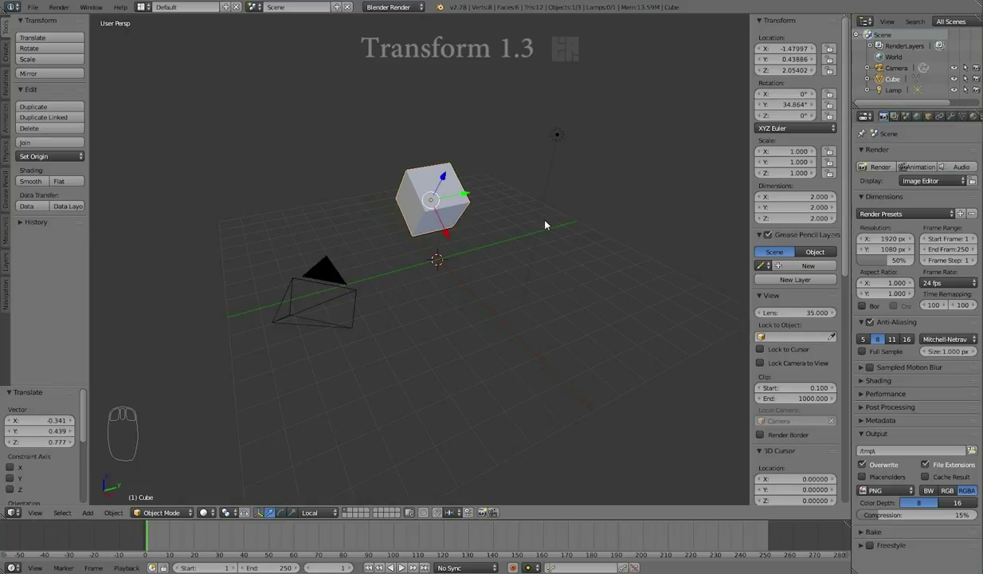
key("g")
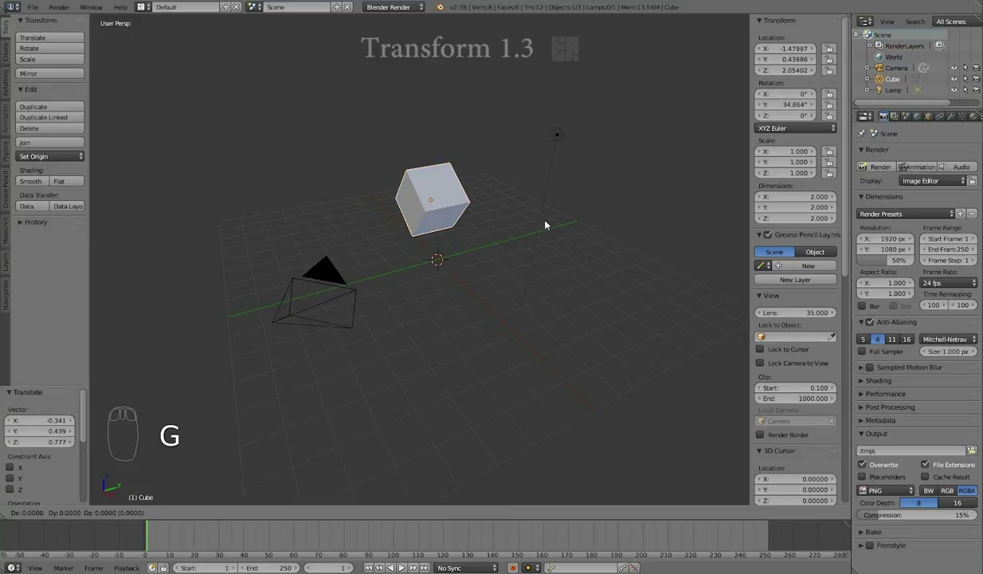
key("z")
key("z")
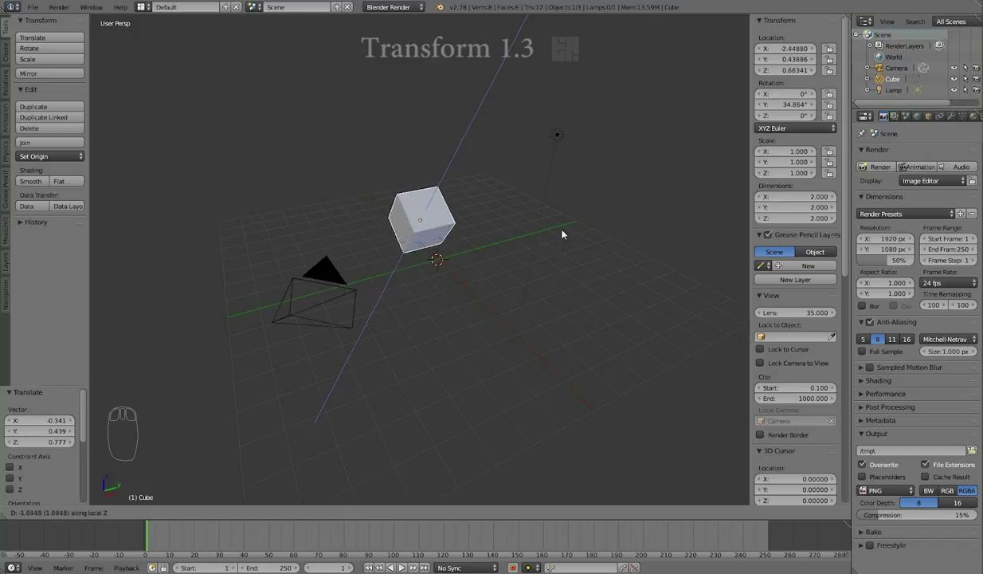
left_click(566, 229)
Move the cube about 1.066 units along its local Y axis and about 1.085 units along its local X axis.
key("g")
key("y")
key("y")
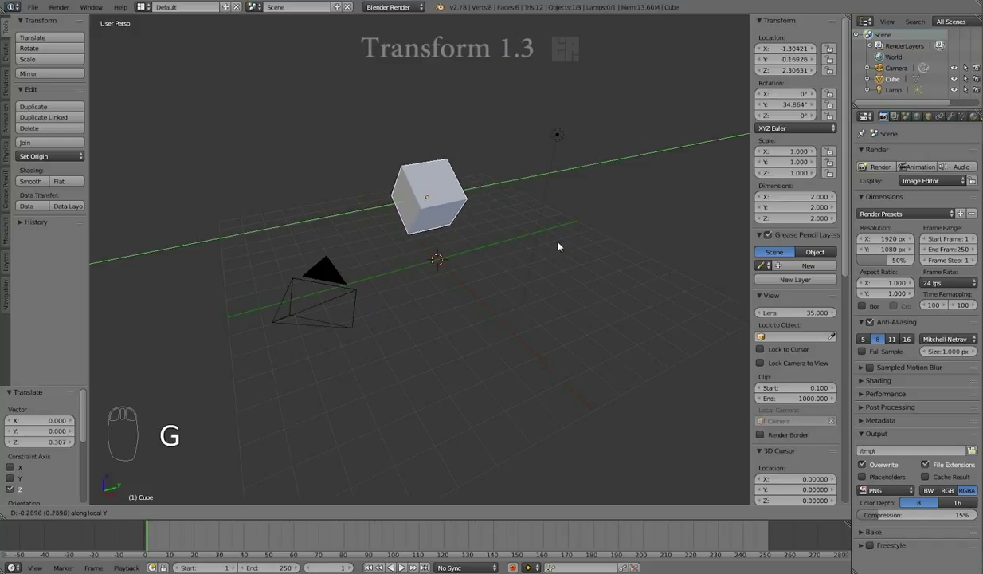
left_click(589, 233)
key("g")
key("z")
key("x")
key("x")
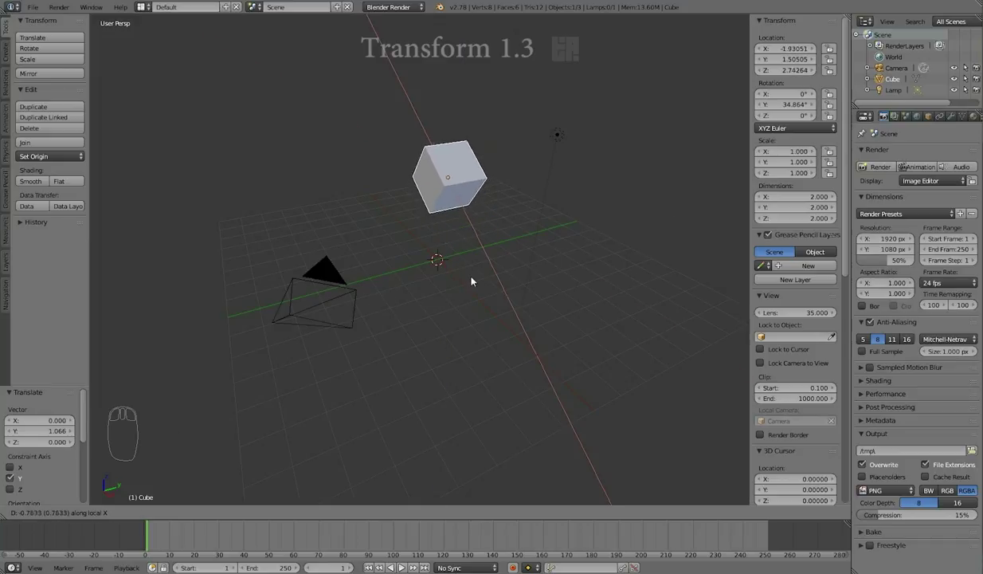
left_click(622, 227)
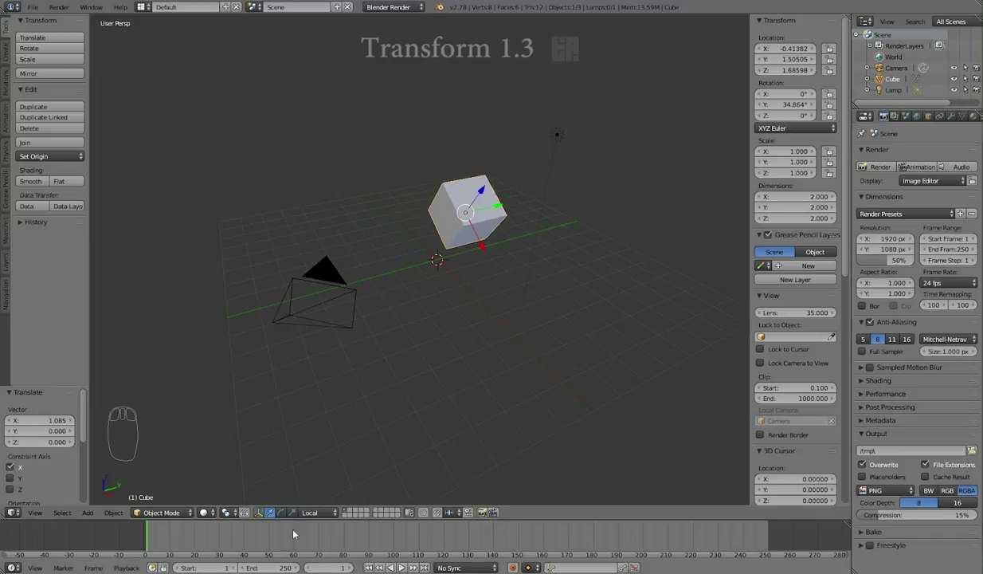
Set the transform orientation to Global and rotate the cube by about -13.2° without an axis constraint.
left_click(327, 513)
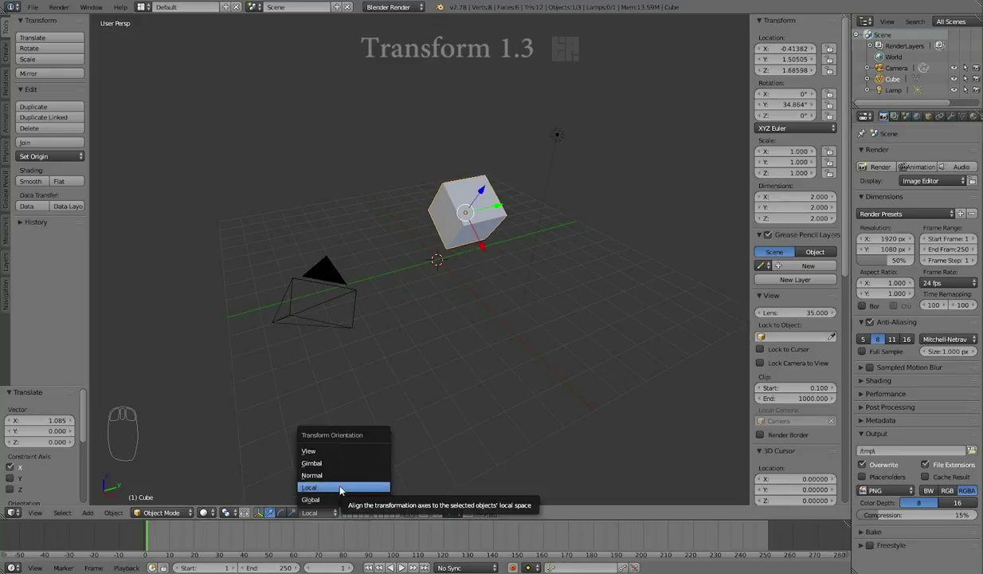
left_click(248, 498)
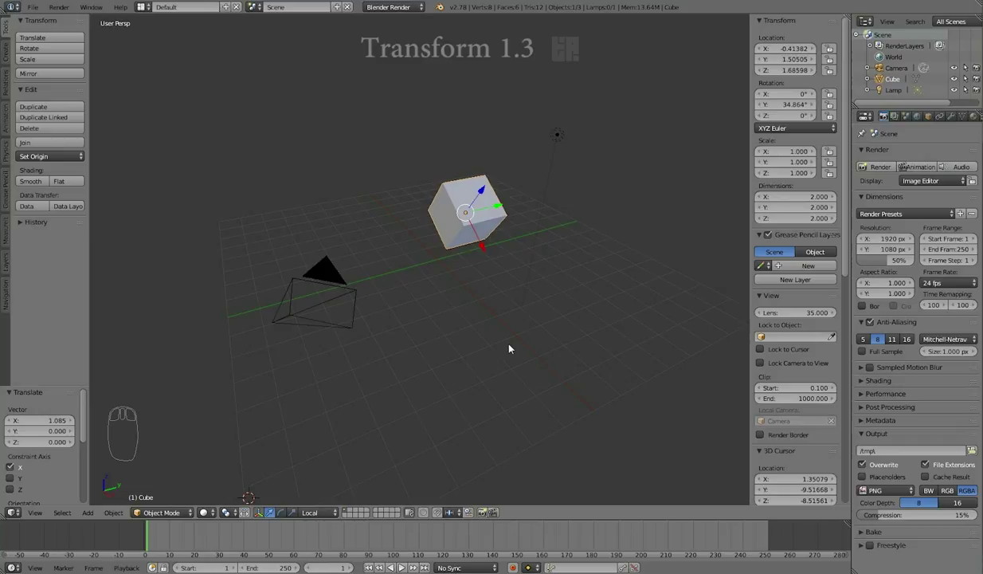
key("r")
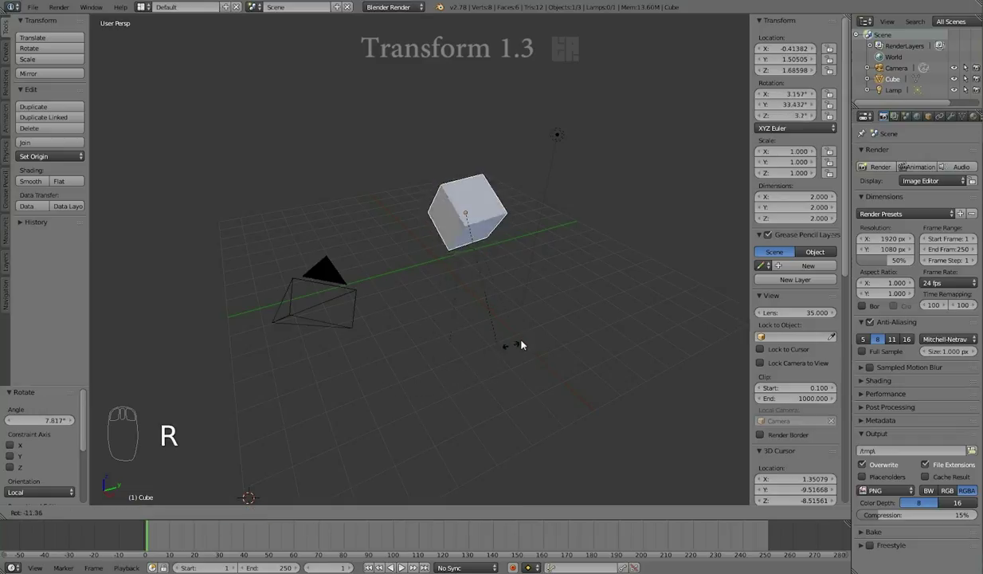
left_click(504, 351)
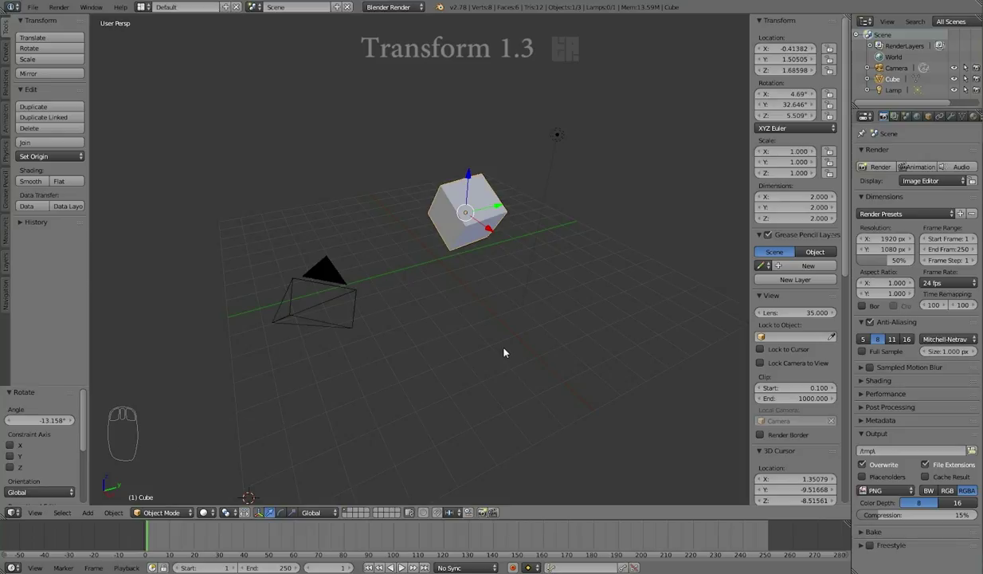
Rotate the cube around its local Z axis while the orientation is Global.
key("r")
key("z")
key("z")
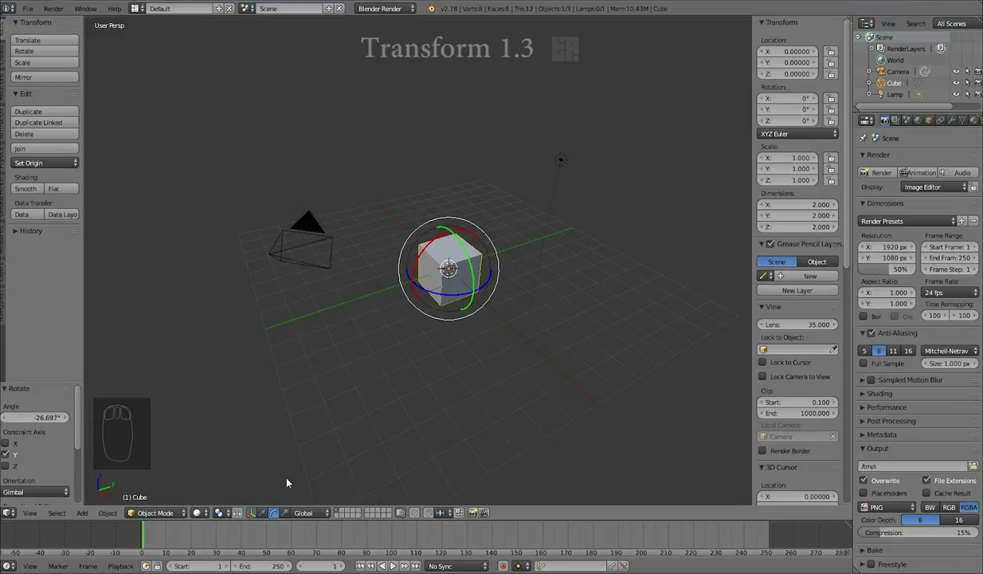
Set the transform orientation to Gimbal and rotate the cube about 32.6° around X with the rotation manipulator.
left_click(317, 514)
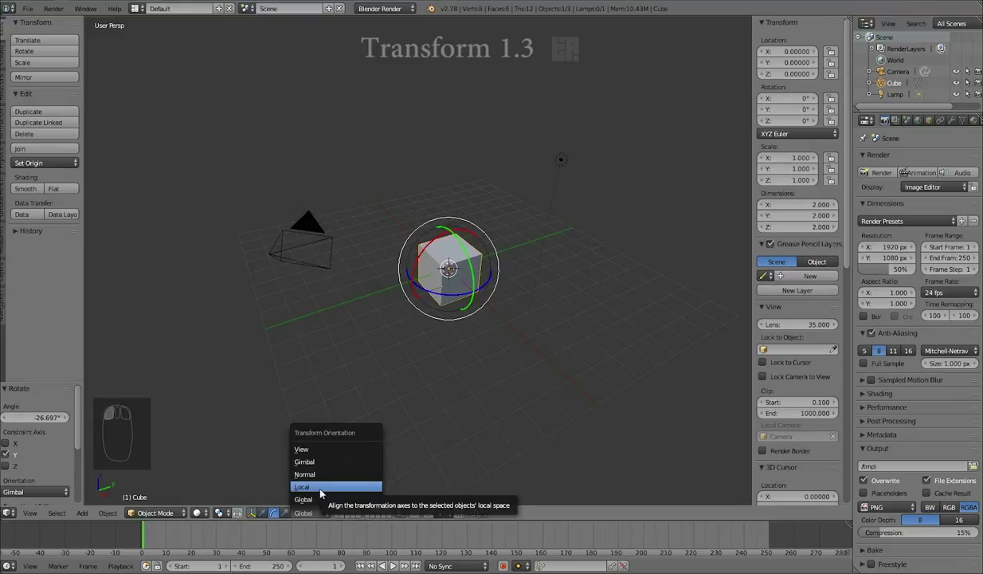
left_click(317, 462)
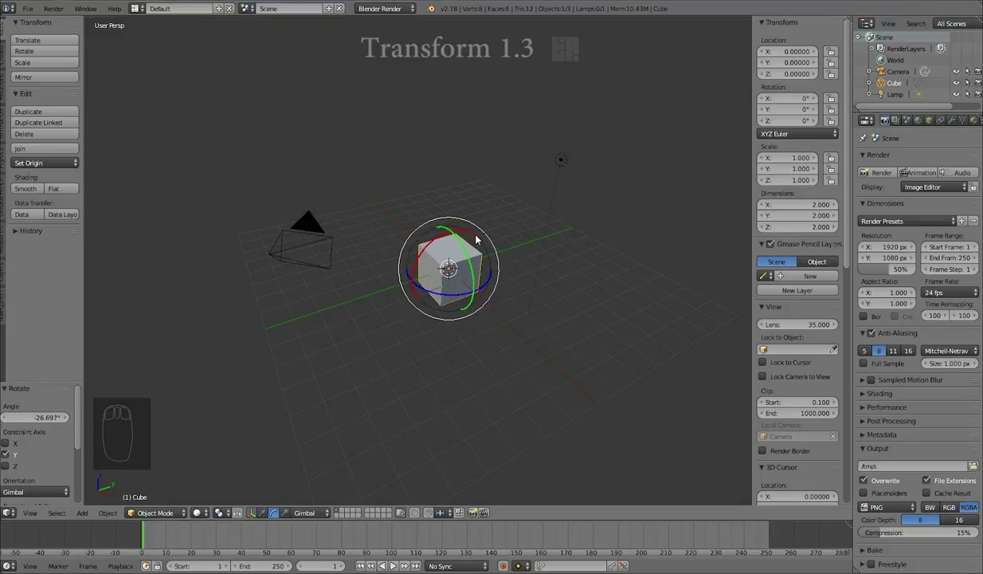
mouse_move(473, 237)
left_mouse_down()
mouse_move(456, 244)
mouse_move(462, 248)
left_mouse_up()
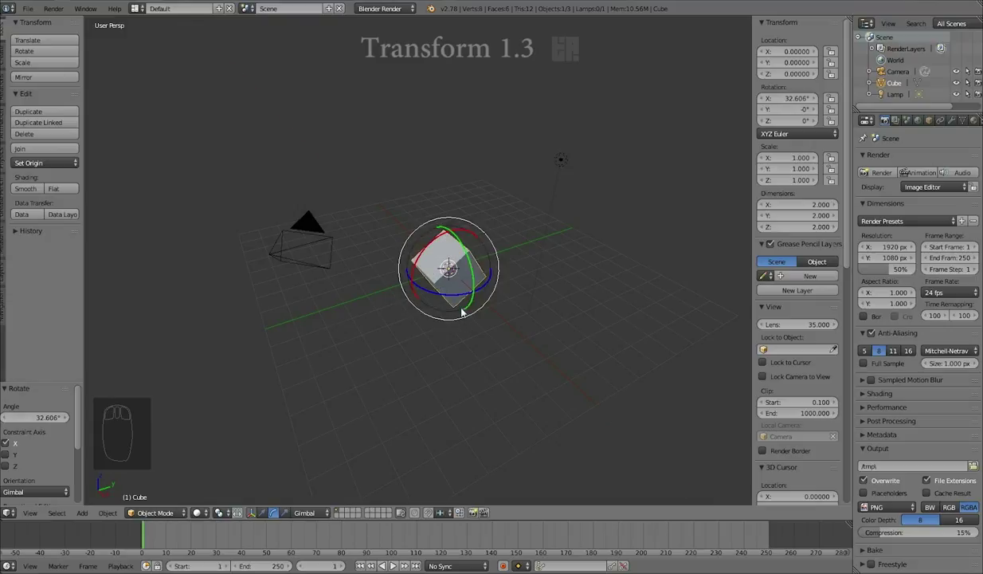
Rotate the cube on its gimbal rings by about -39.8° around Y, a further 14.5° around X, and around Z.
left_click_drag(462, 307, 481, 294)
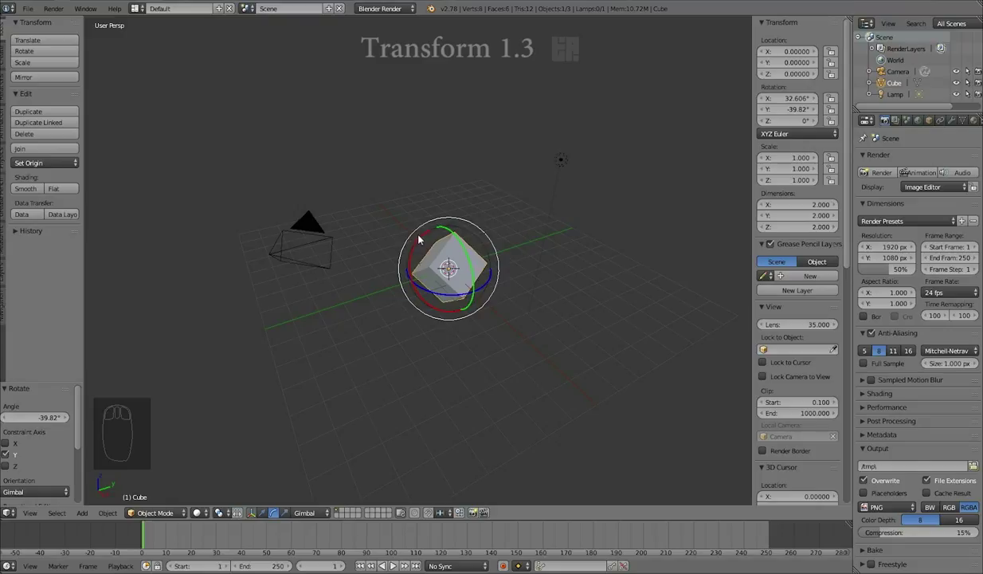
left_click_drag(418, 239, 415, 258)
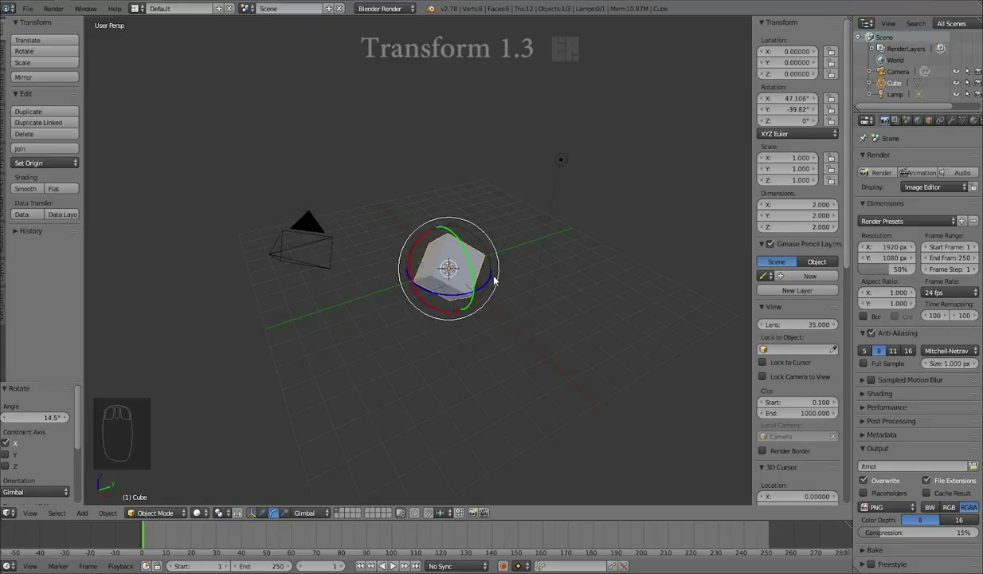
left_click_drag(492, 273, 475, 289)
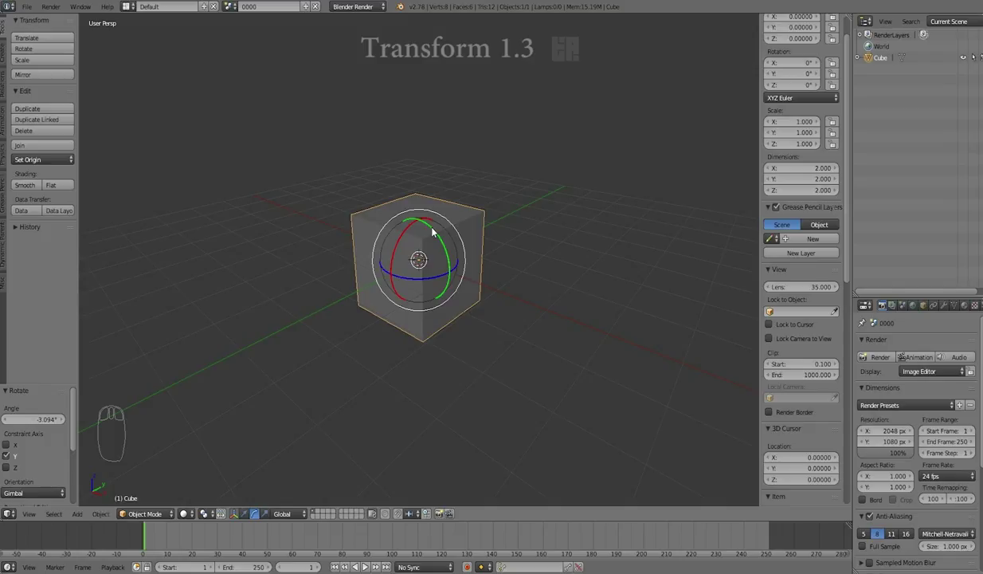
Set the transform orientation to Gimbal and rotate the cube with the manipulator by about 27.2° around Y and 25.4° around X.
left_click(287, 514)
left_click(299, 458)
left_click_drag(433, 232, 404, 243)
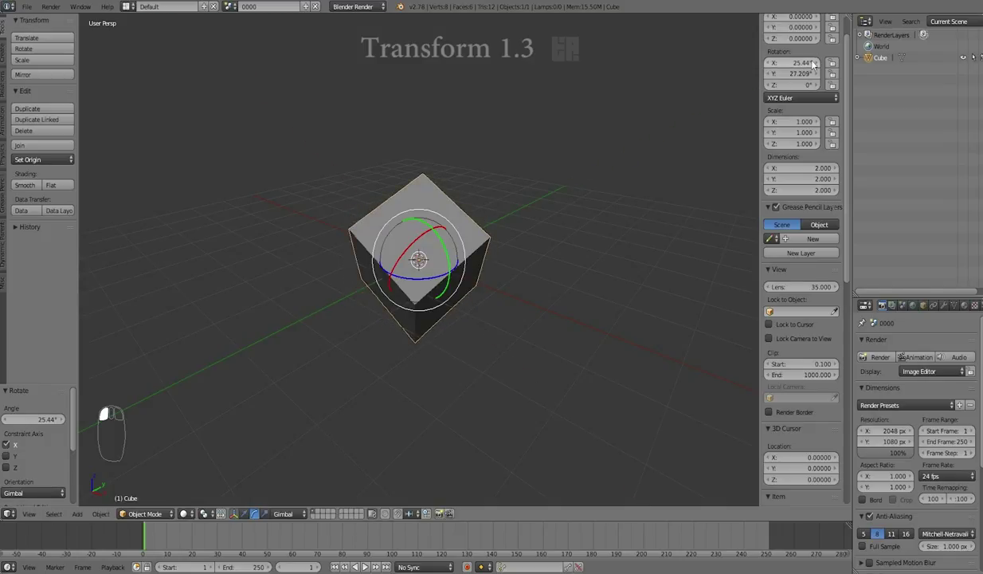
Reset the cube's rotation values to 0°.
mouse_move(817, 61)
left_mouse_down()
mouse_move(832, 62)
mouse_move(806, 74)
mouse_move(805, 62)
left_mouse_up()
type("0")
key("Return")
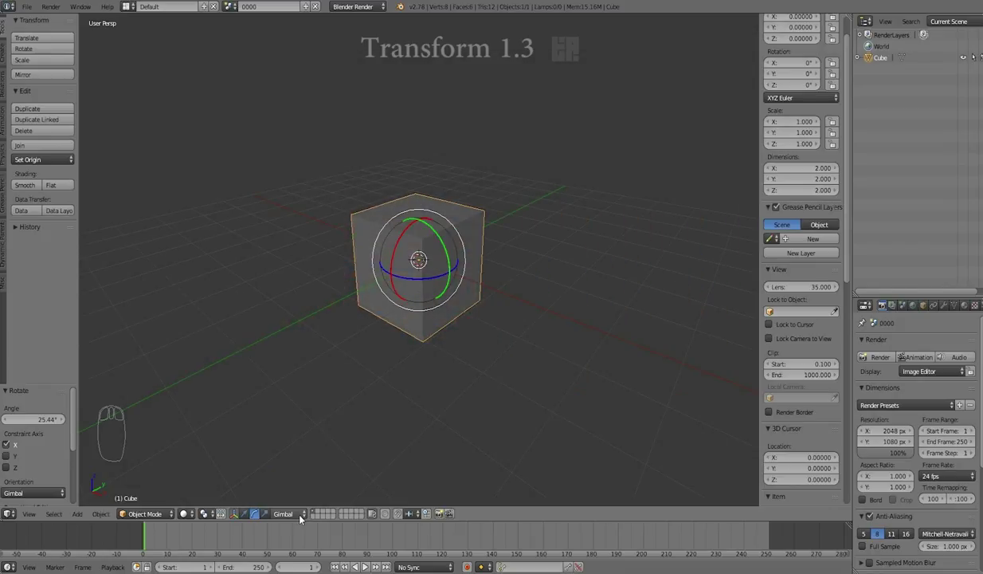
Keep the Gimbal orientation and set the cube's X, Y and Z rotation to 45° together.
left_click(300, 518)
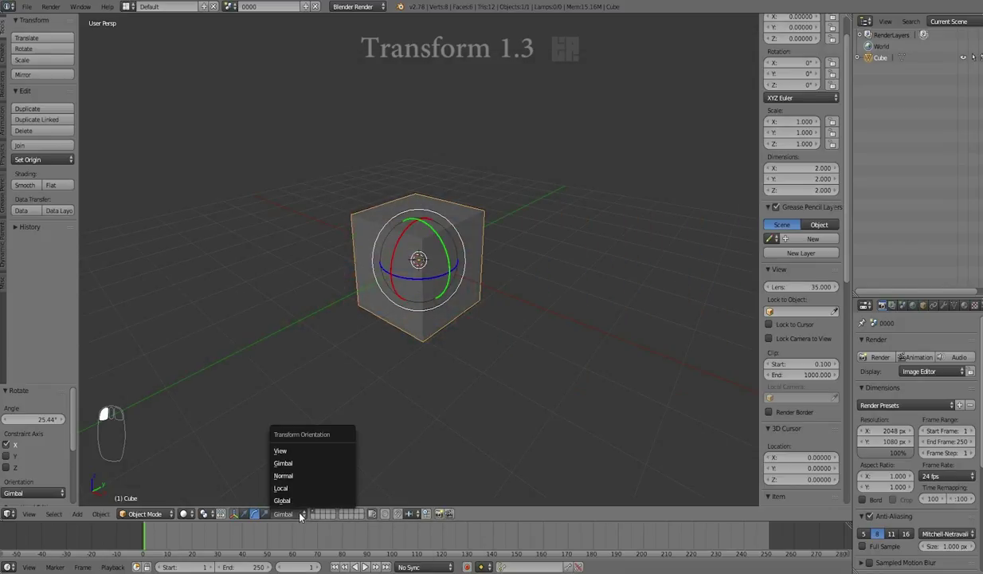
left_click(303, 464)
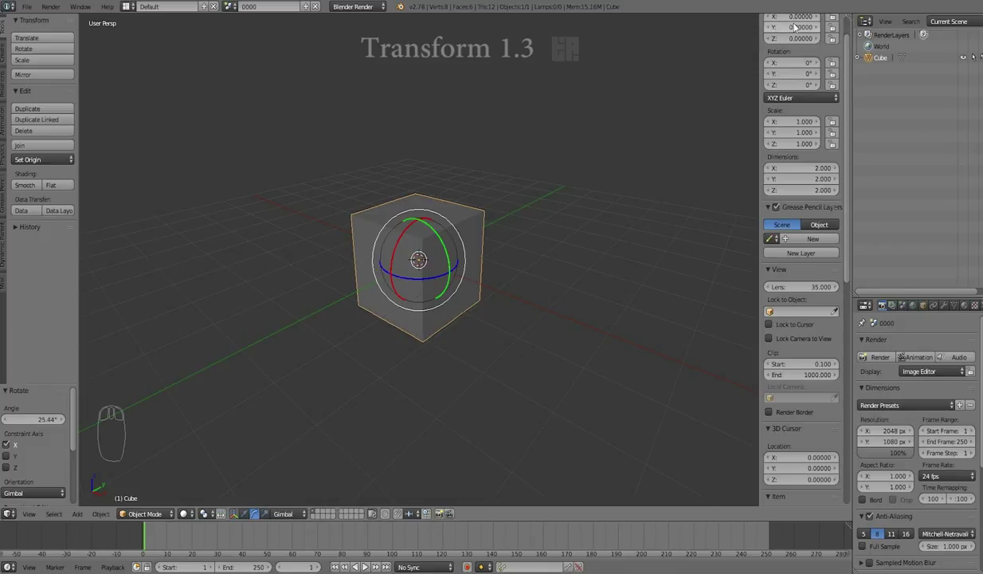
left_click_drag(804, 62, 804, 85)
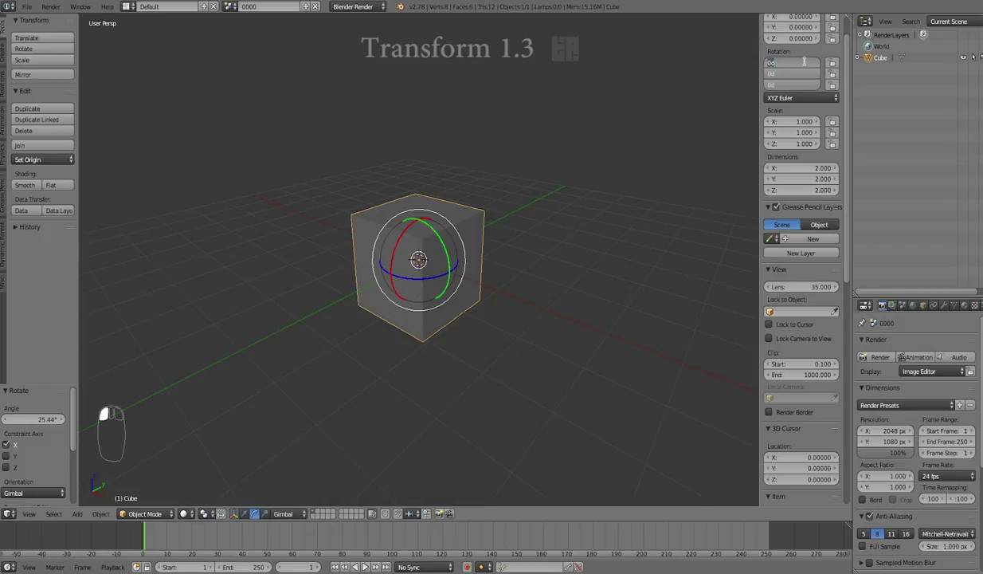
type("45")
key("Return")
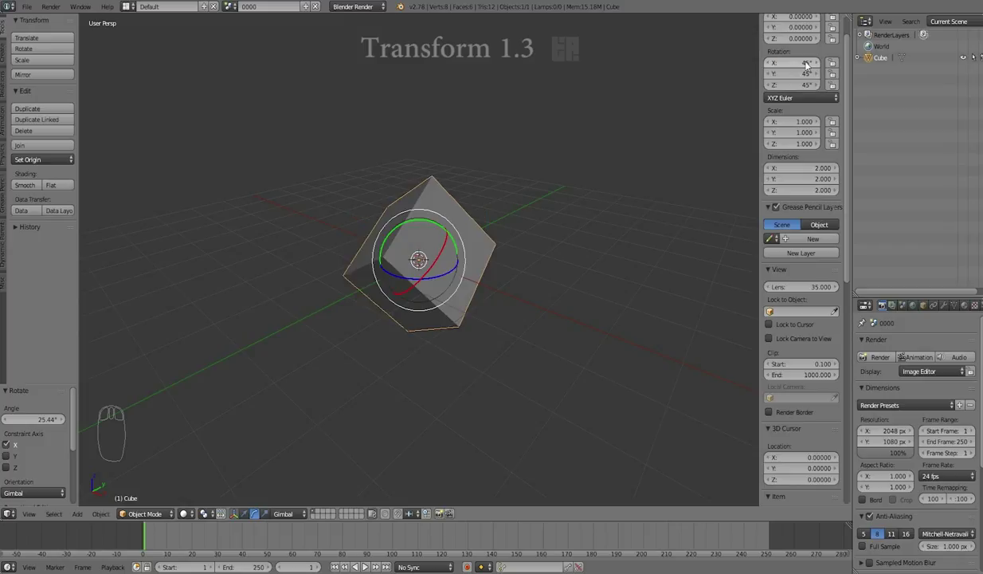
Rotate the cube by about -24.5° around global Y and by about -94° around gimbal Y.
key("r")
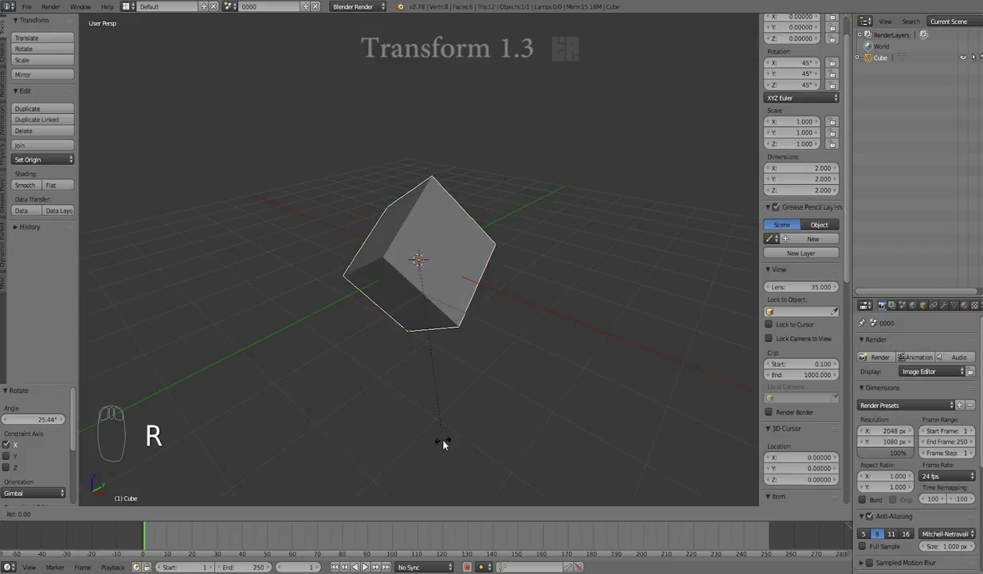
key("y")
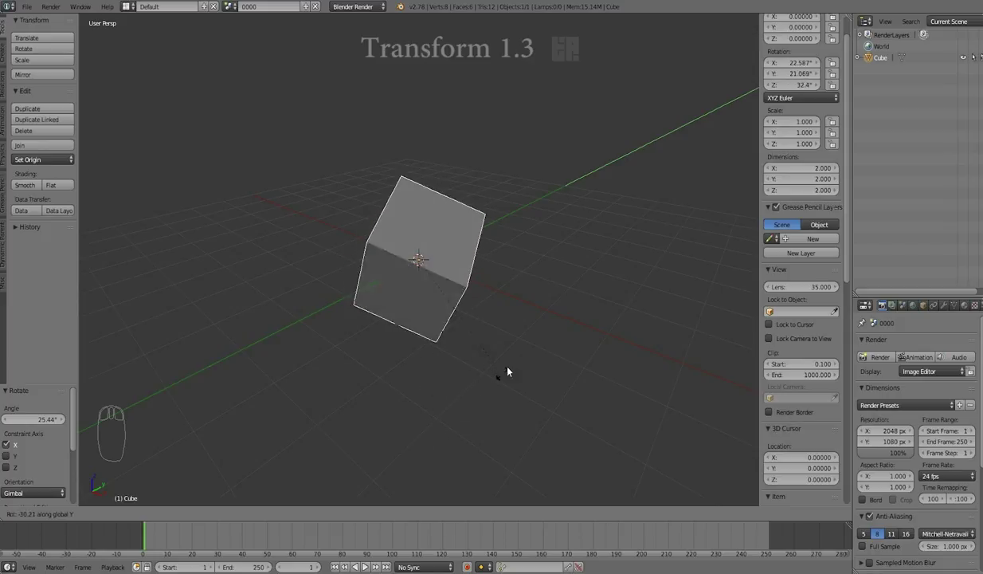
left_click(485, 377)
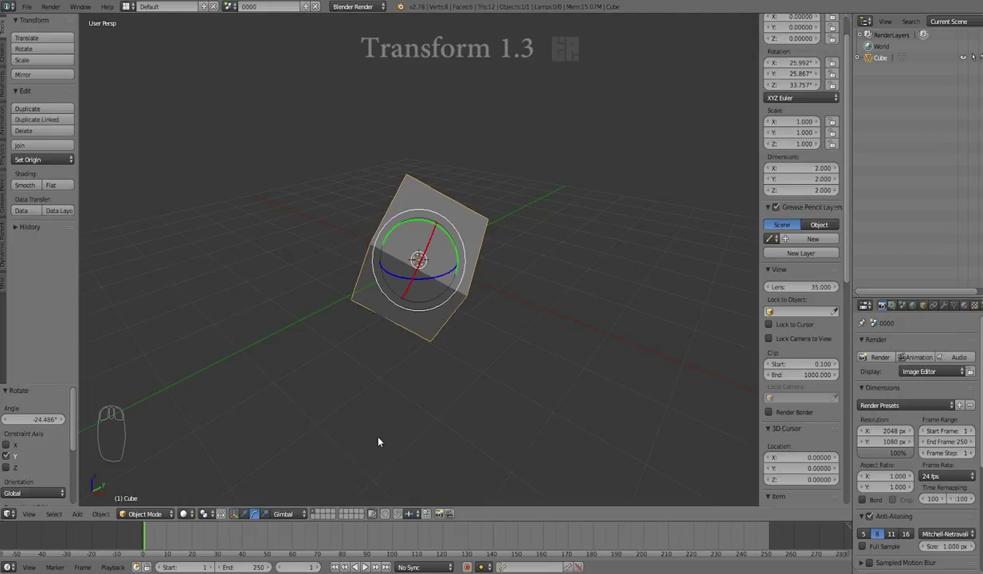
key("r")
key("y")
key("y")
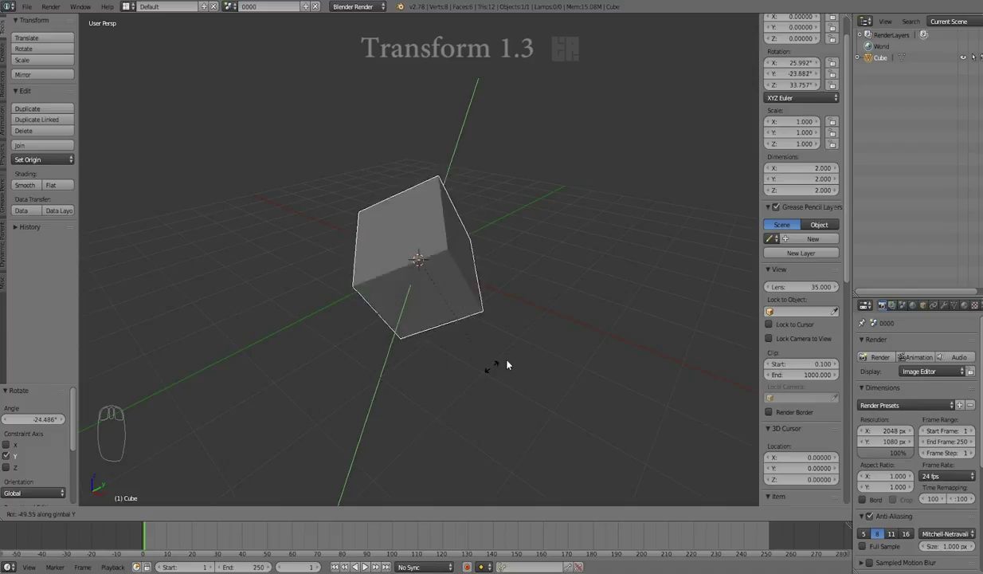
left_click(580, 295)
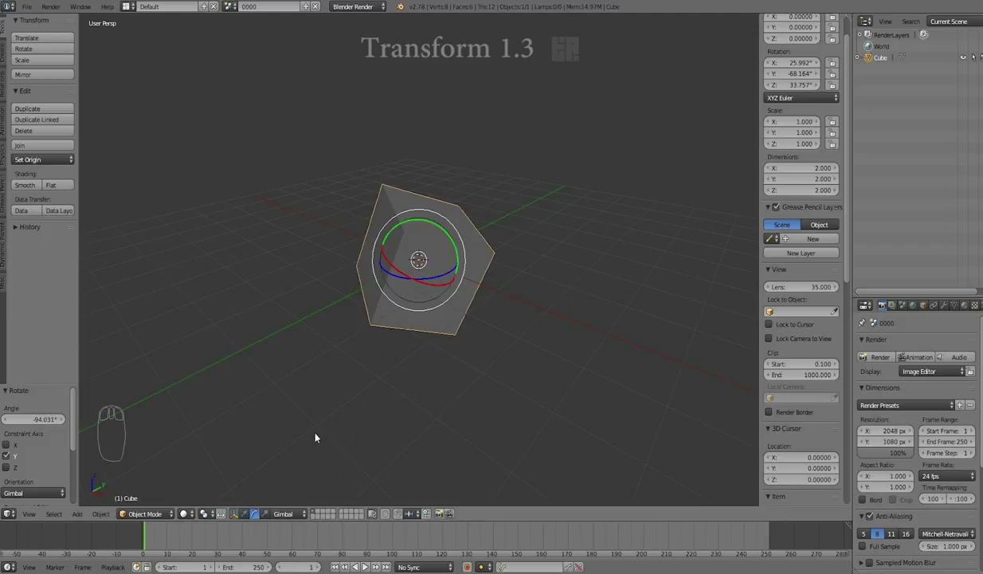
Rotate the cube by a further -29.5° or so around gimbal Y and by about 45.4° around gimbal X.
key("r")
key("y")
key("y")
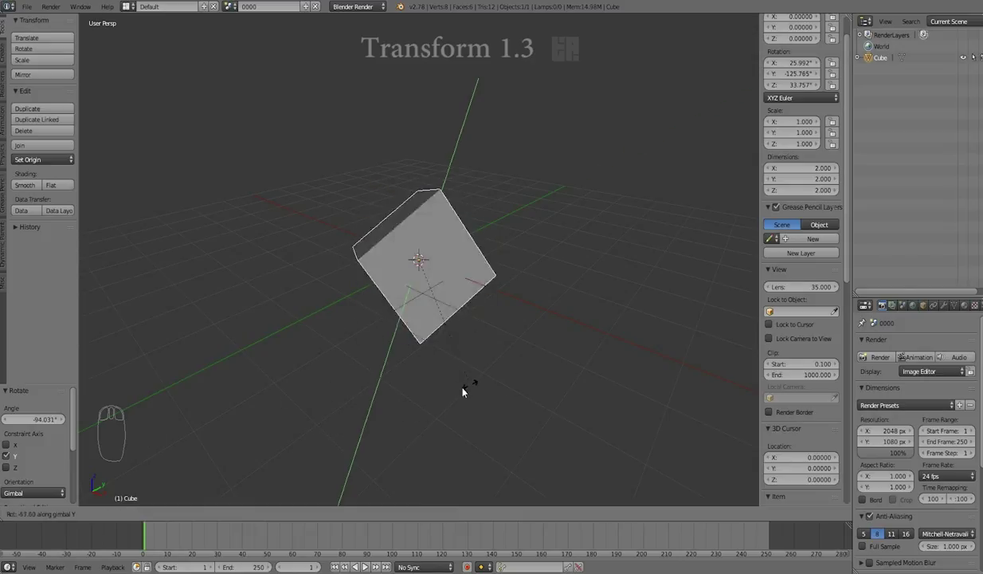
left_click(409, 428)
key("r")
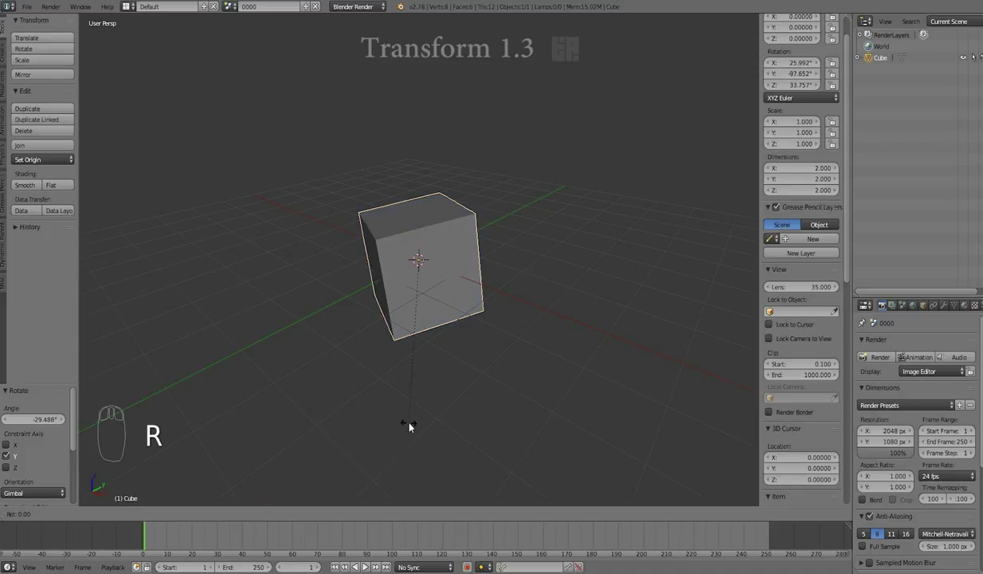
key("x")
key("x")
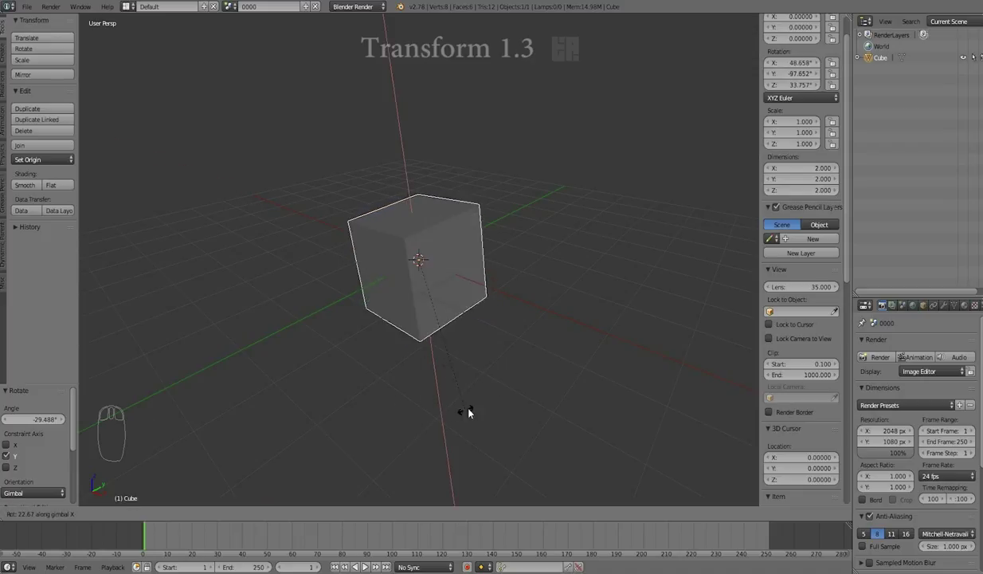
left_click(518, 390)
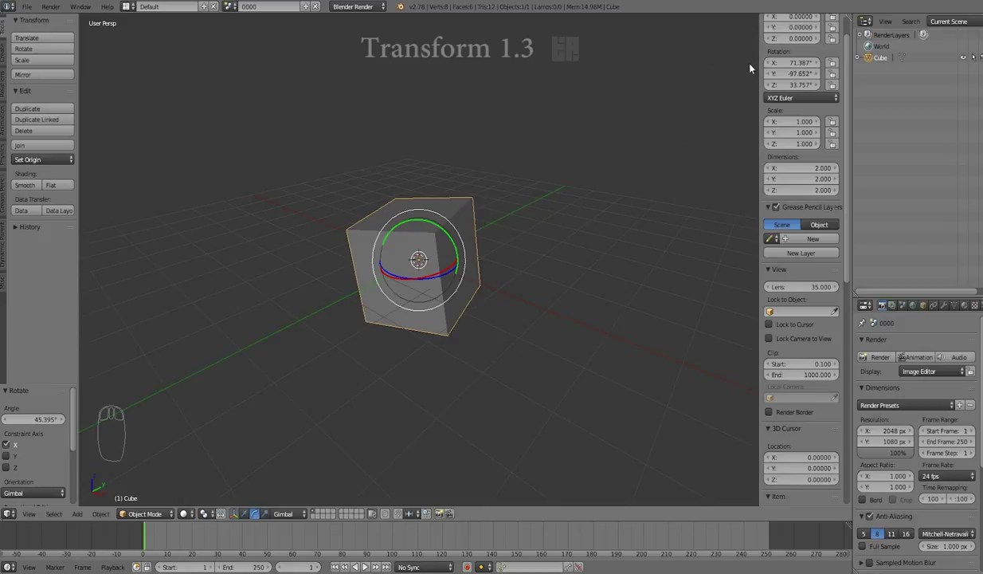
Set the transform orientation to Global and rotate the cube by about -26.8° around its local Z axis.
left_click(287, 513)
left_click(297, 446)
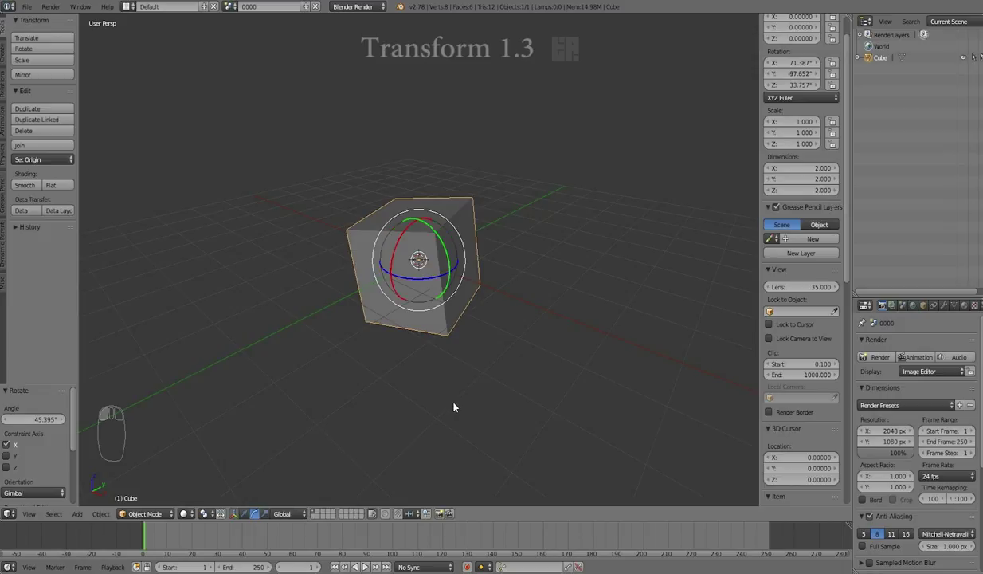
key("r")
key("z")
key("z")
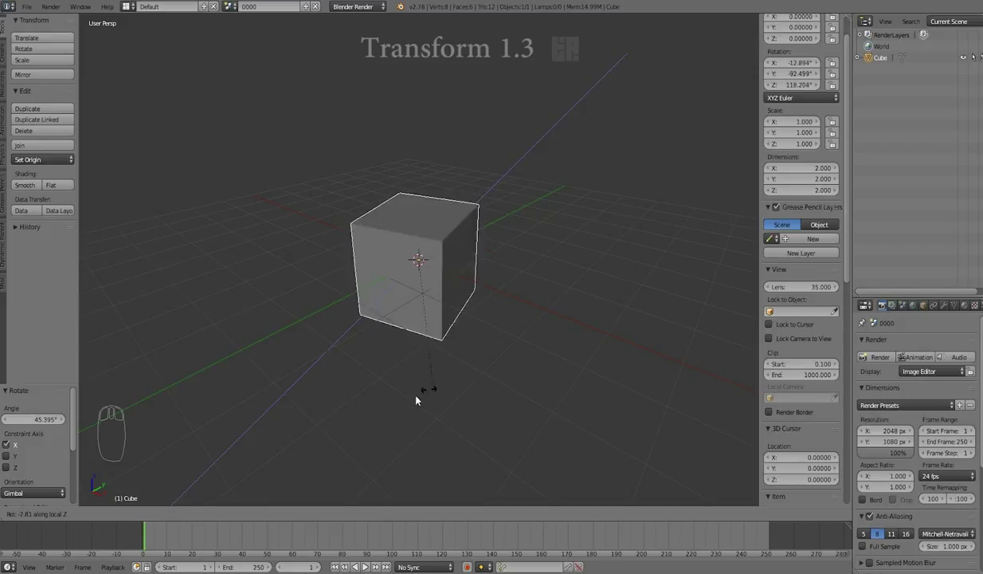
left_click(378, 399)
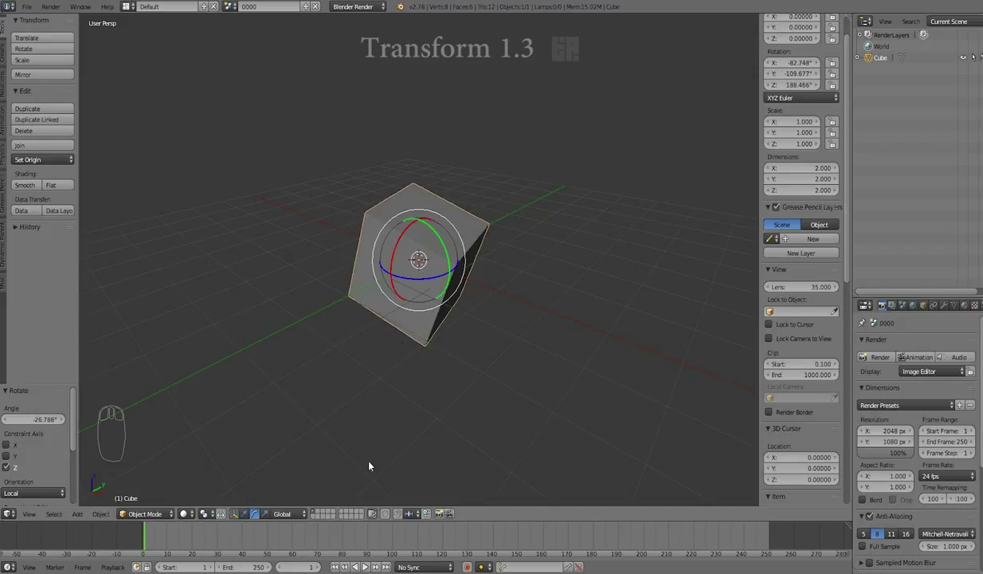
Set the transform orientation to Gimbal and rotate the cube by about -31° around Y with the manipulator.
left_click(301, 514)
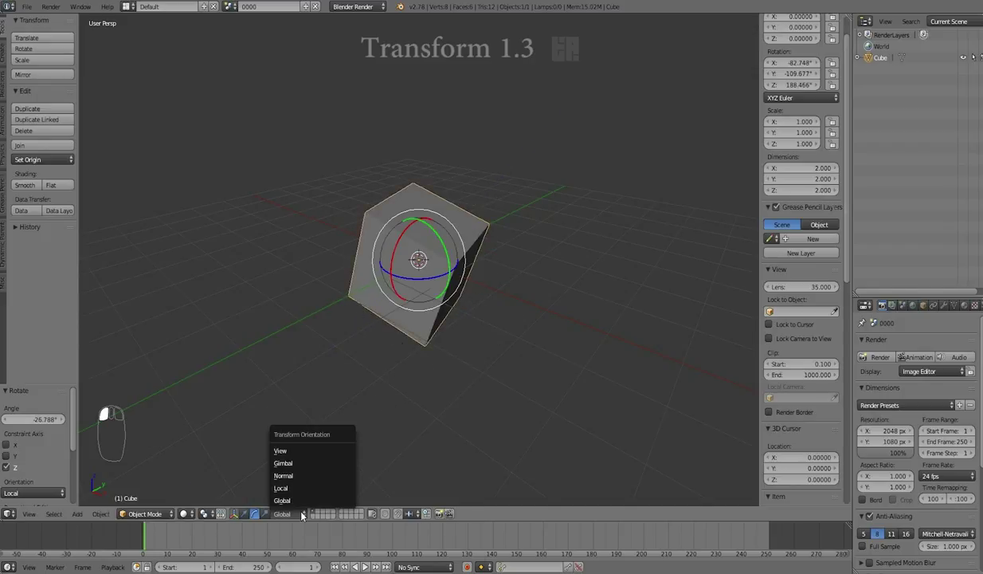
left_click(298, 468)
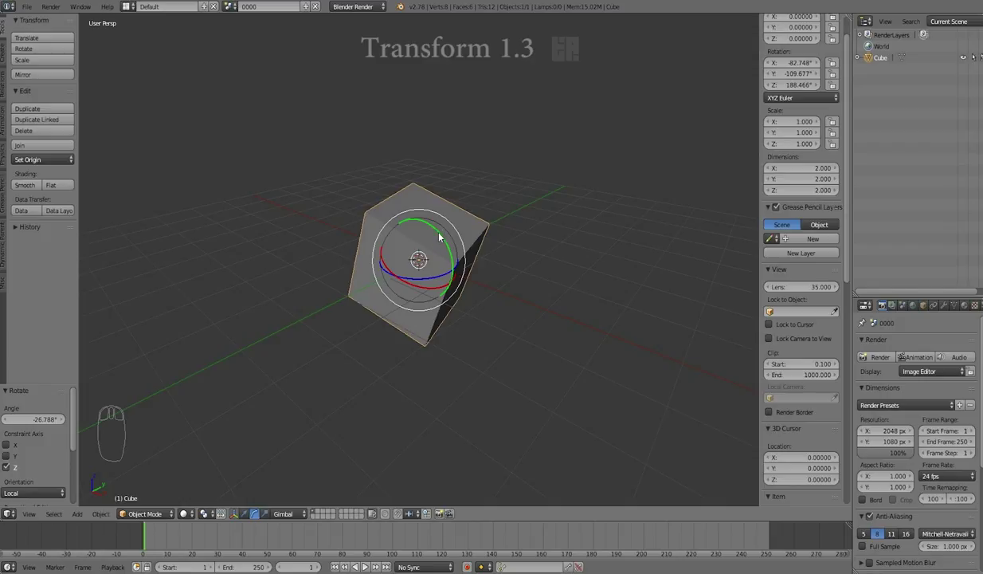
left_click_drag(439, 237, 440, 251)
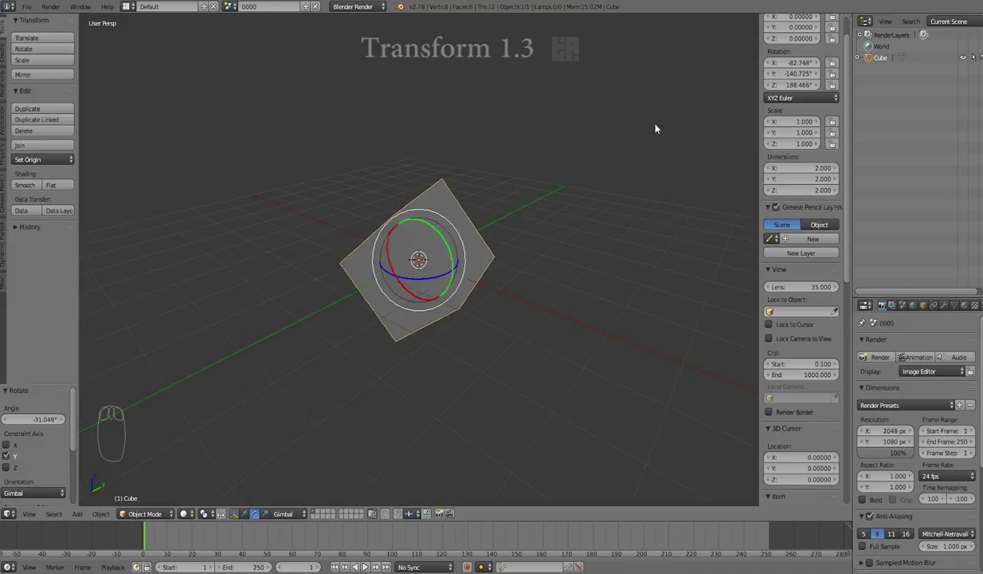
Reset the cube's rotation to 0° on all axes and set the transform orientation to Global.
left_click_drag(814, 63, 775, 63)
left_click_drag(812, 73, 745, 74)
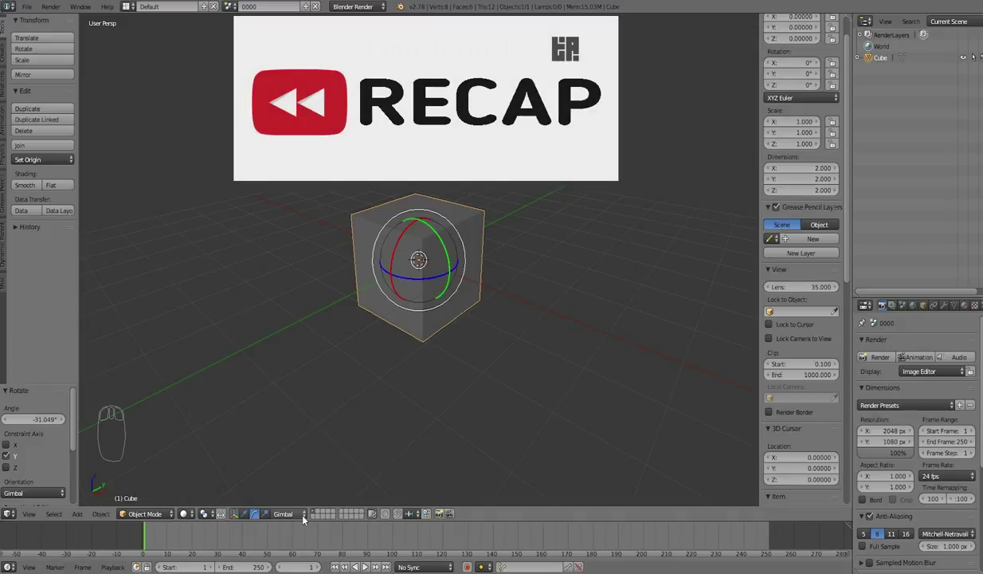
left_click(284, 513)
left_click(293, 497)
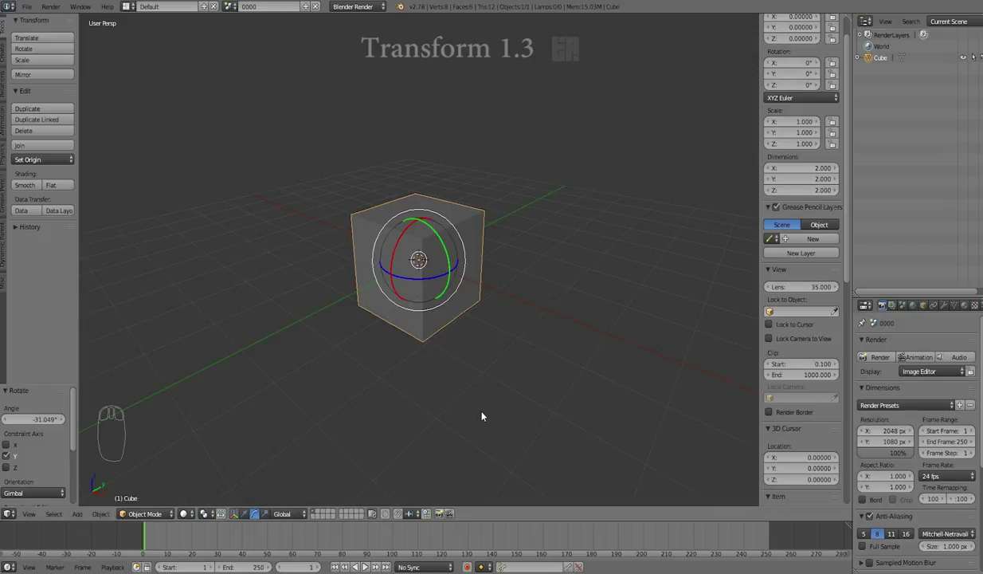
Set the transform orientation to Gimbal and rotate the cube by about -52.9° around Y and 23.5° around gimbal X.
left_click(284, 513)
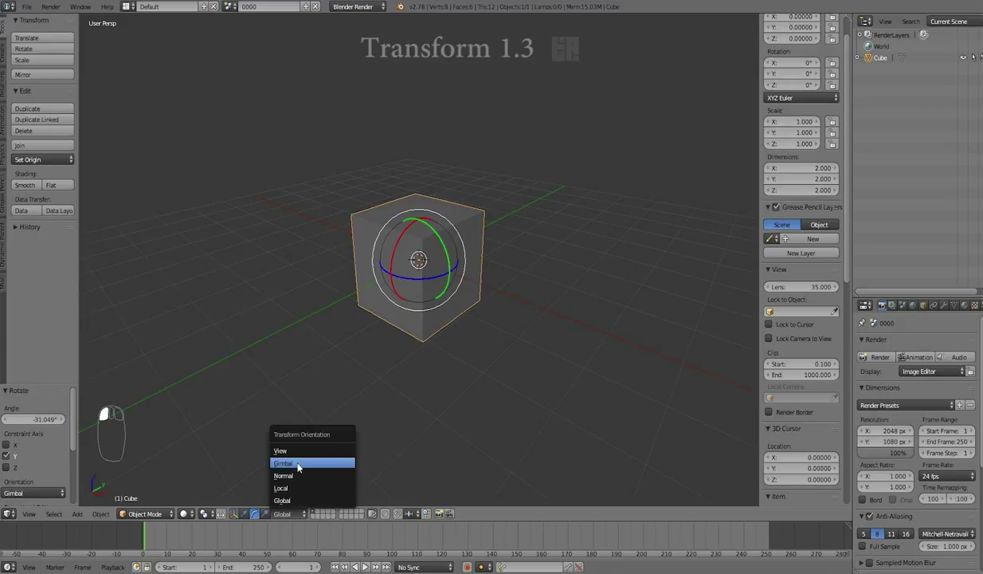
left_click(289, 448)
key("r")
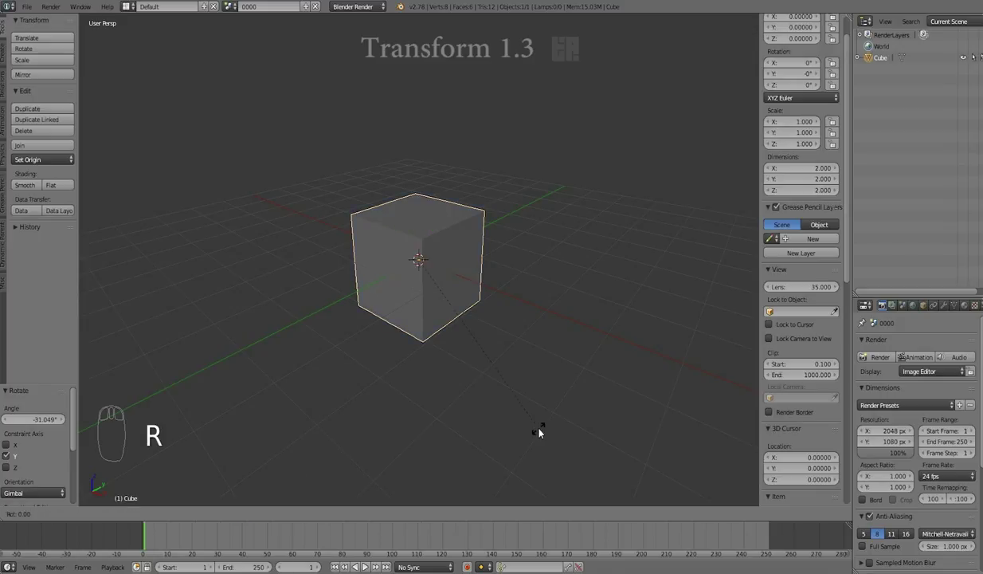
left_click(534, 262)
key("r")
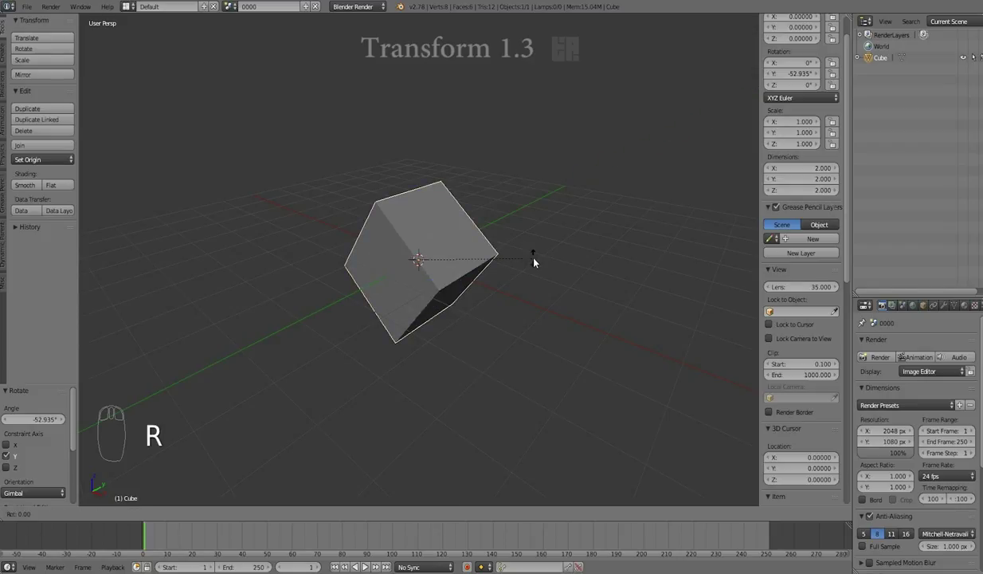
key("x")
left_click(591, 167)
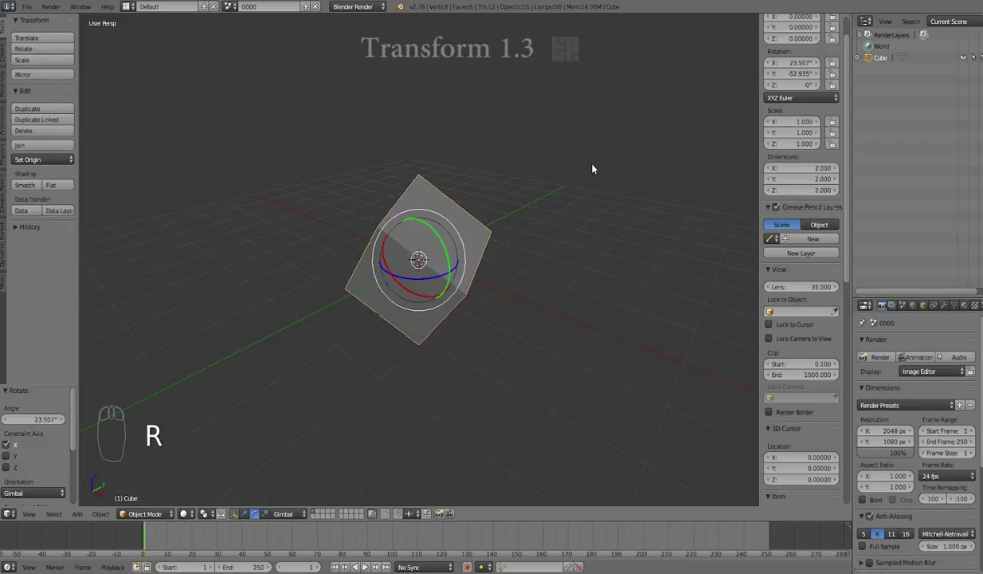
Rotate the cube by about -45.1° around gimbal Z, and clear its rotation.
key("r")
key("z")
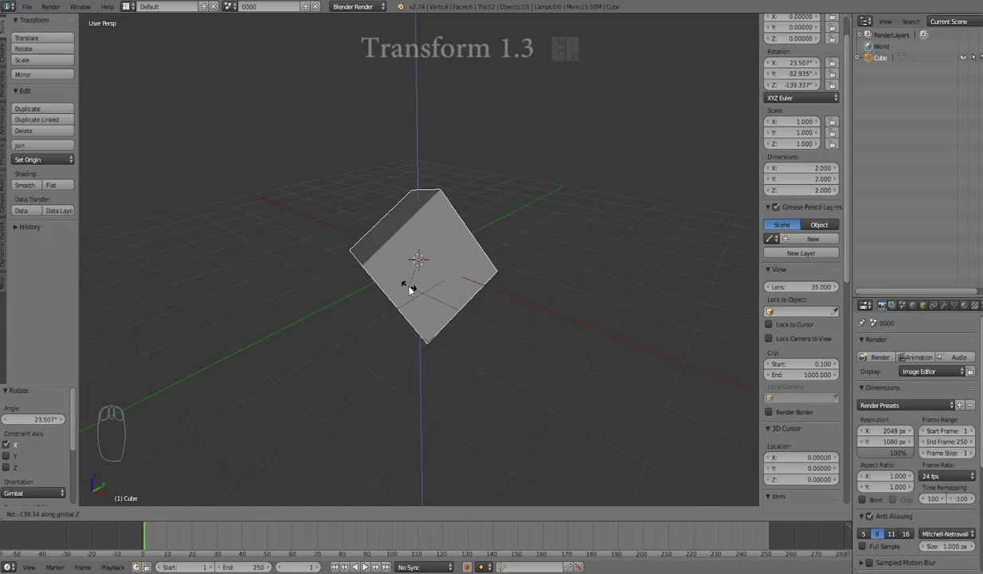
left_click(451, 275)
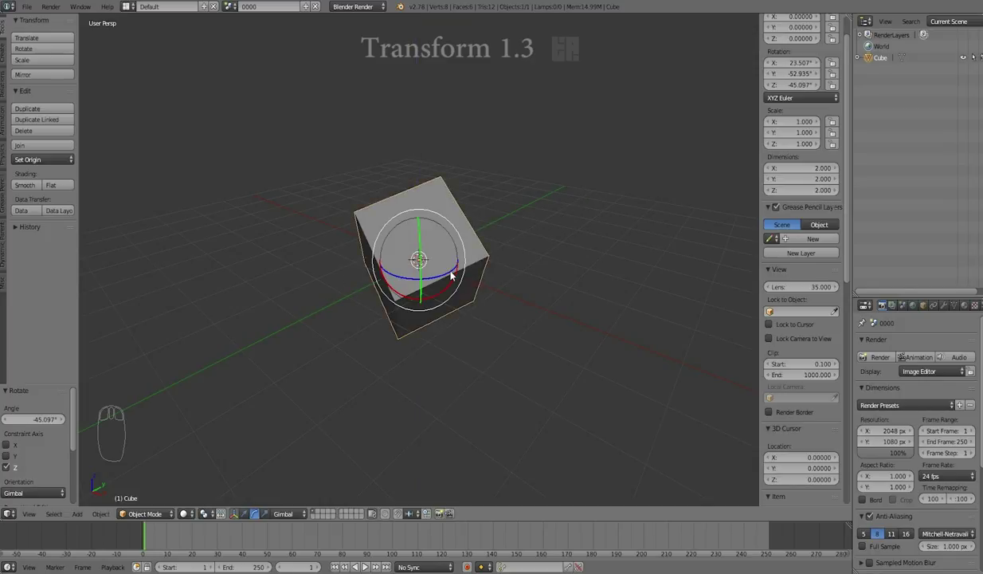
key("alt+r")
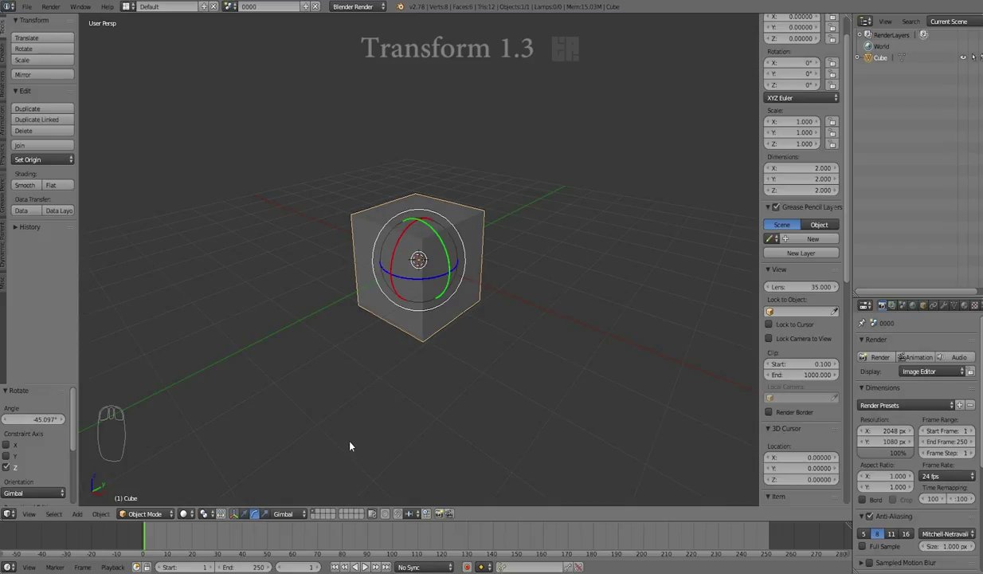
Rotate the cube by about 41.7° around global Z, and rotate it around Y.
key("r")
key("z")
left_click(468, 422)
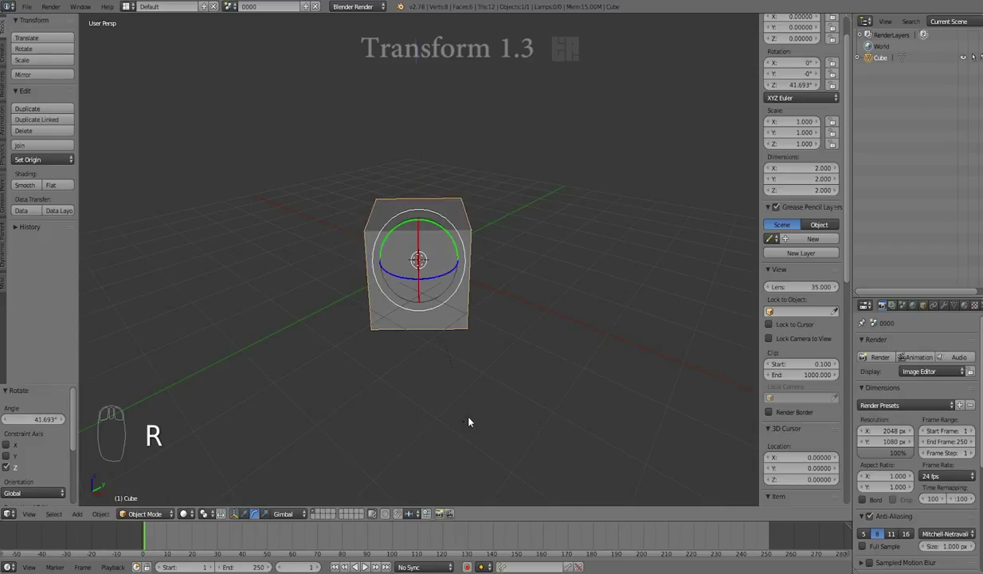
key("r")
key("r")
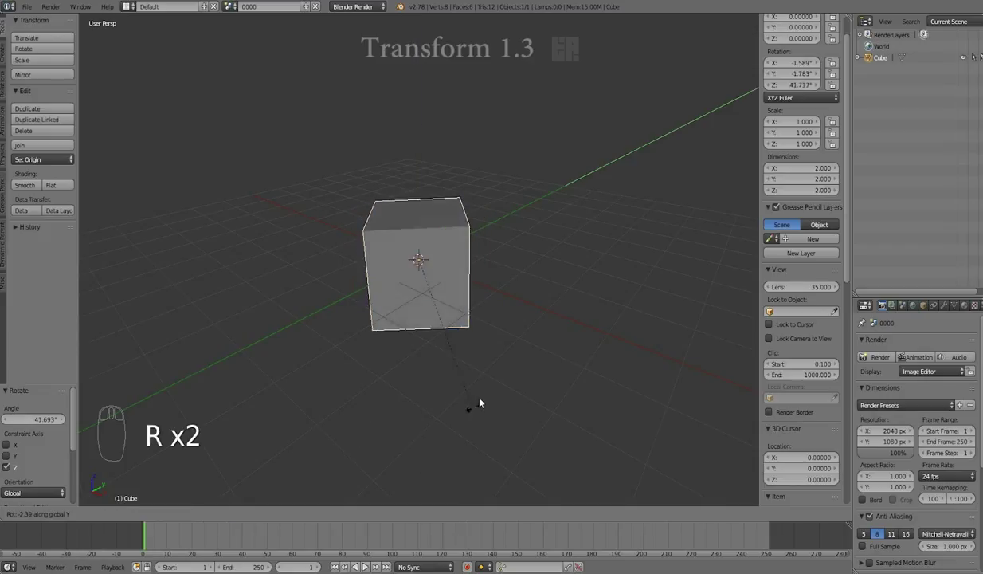
left_click(453, 275)
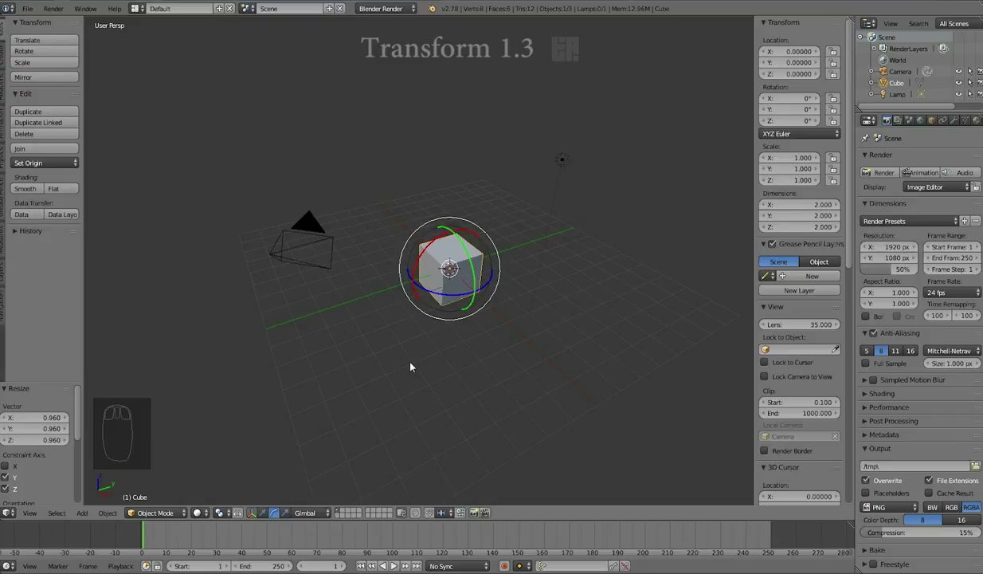
Try scaling the cube with the Y axis excluded, and with the Z axis excluded.
key("s")
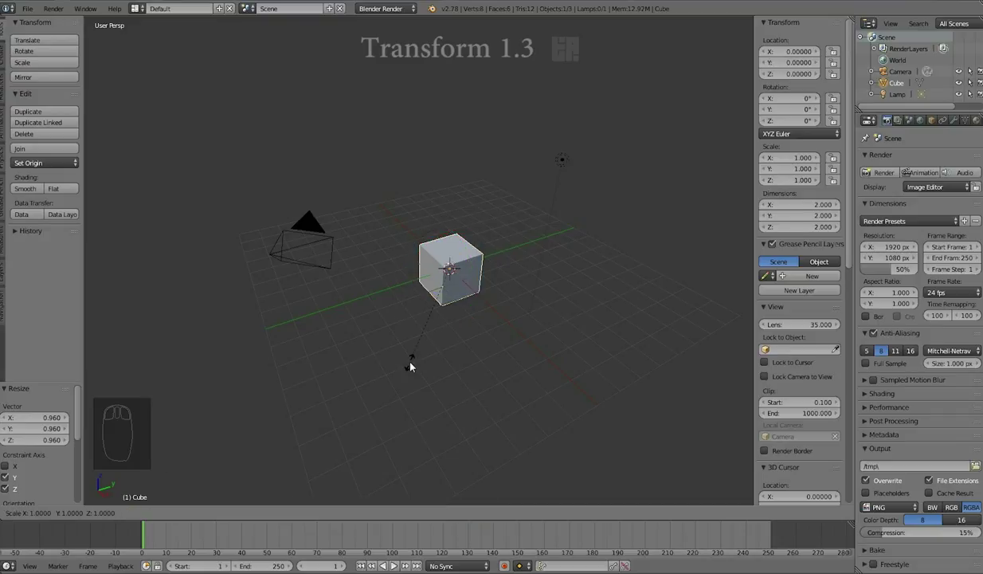
key("shift+y")
key("shift+z")
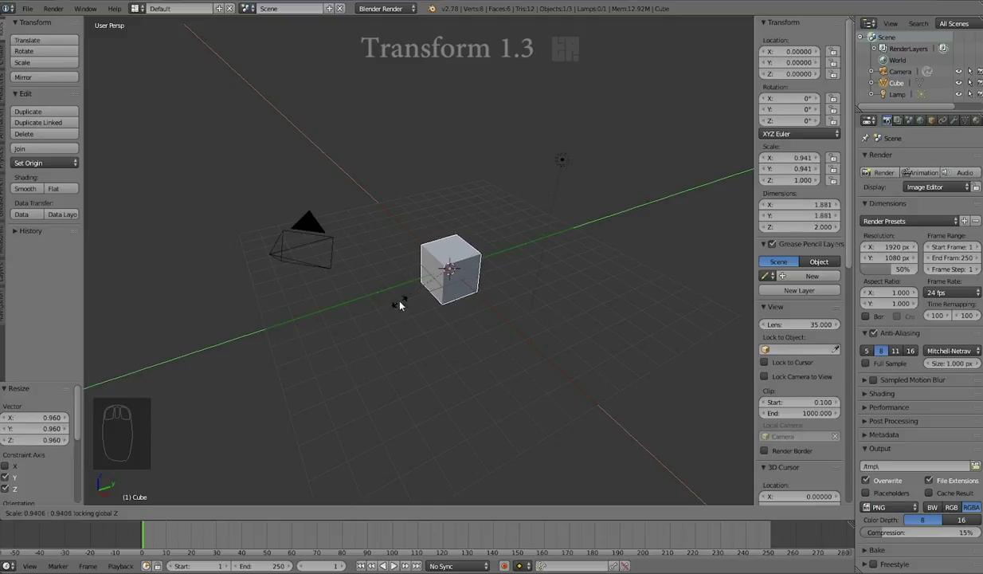
right_click(504, 229)
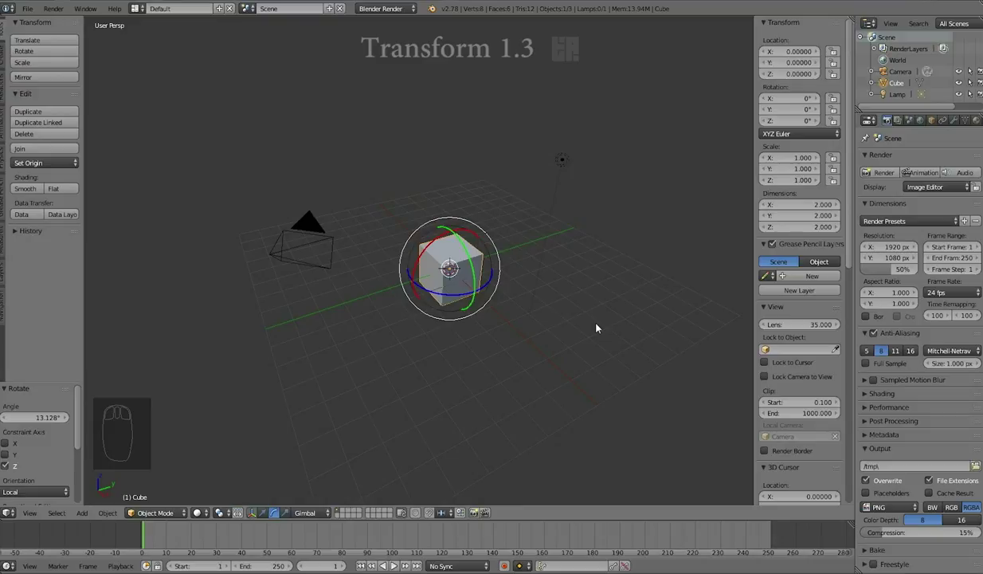